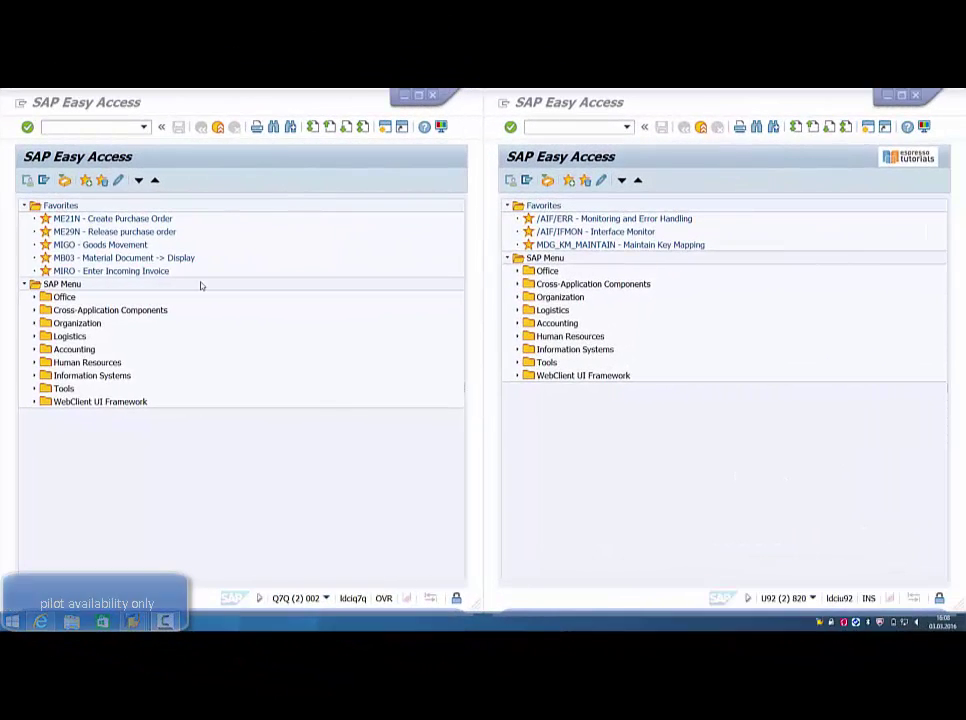
Start a standard purchase order with transaction ME21N for vendor F1V1
click(117, 220)
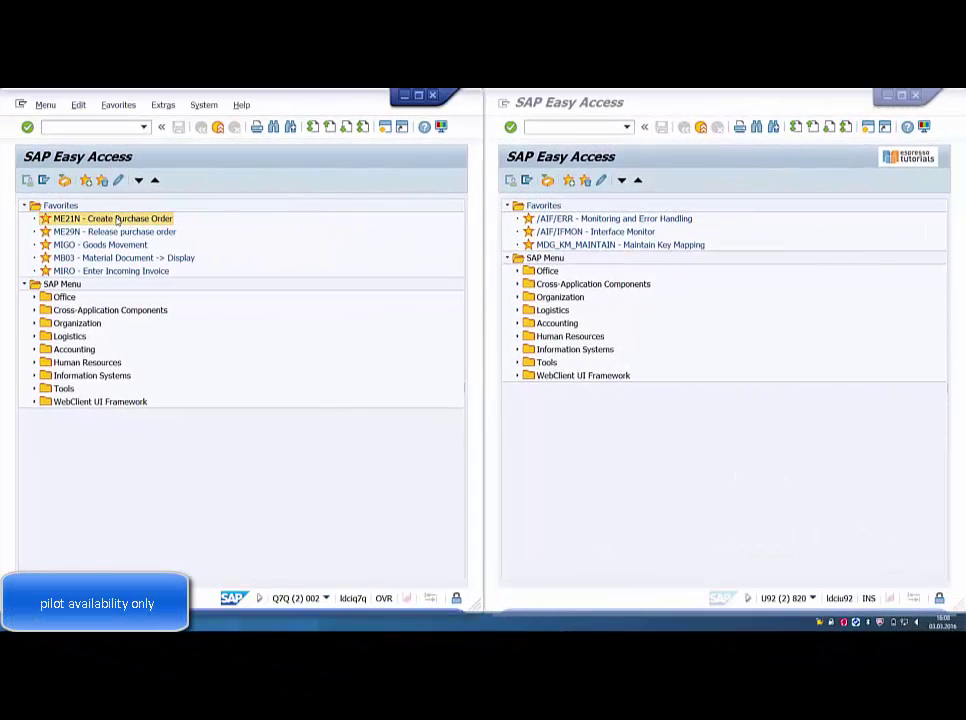
double_click(117, 220)
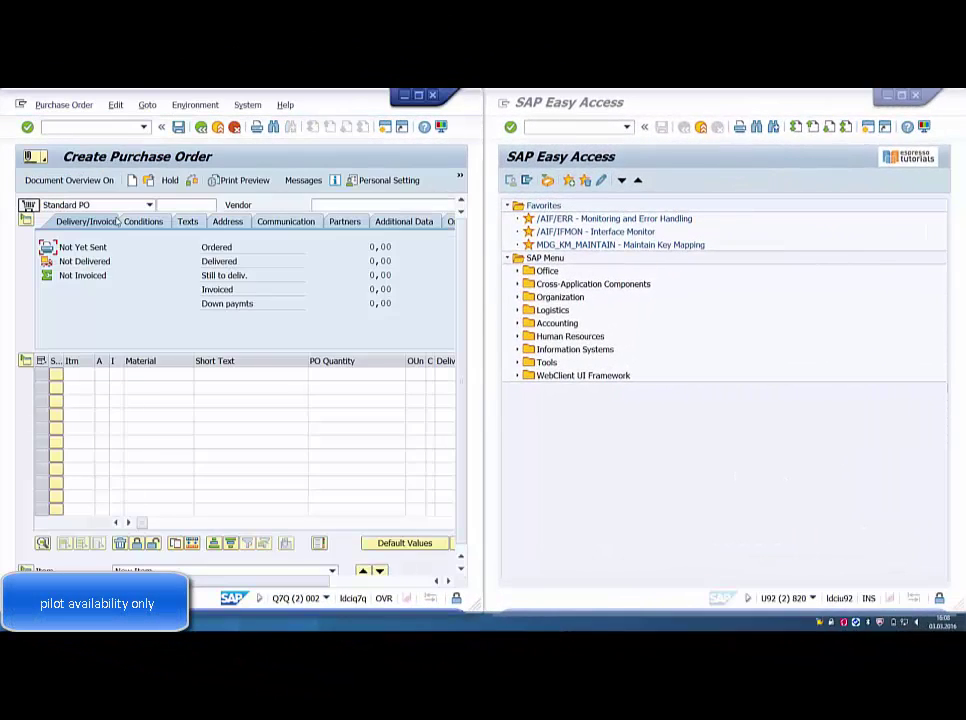
click(418, 95)
click(321, 204)
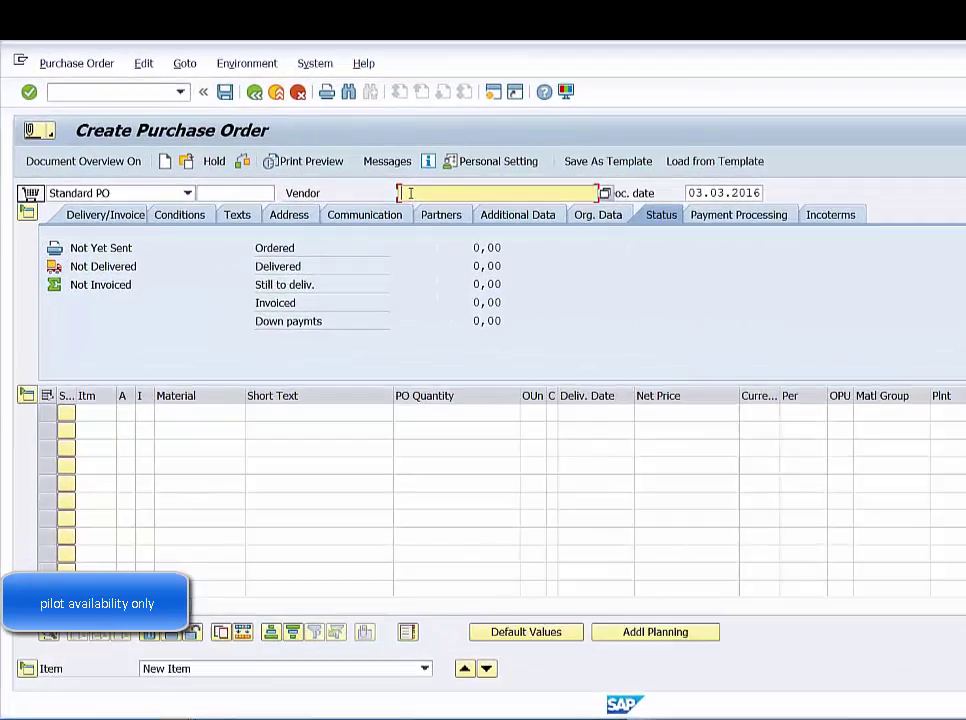
text(FIV1)
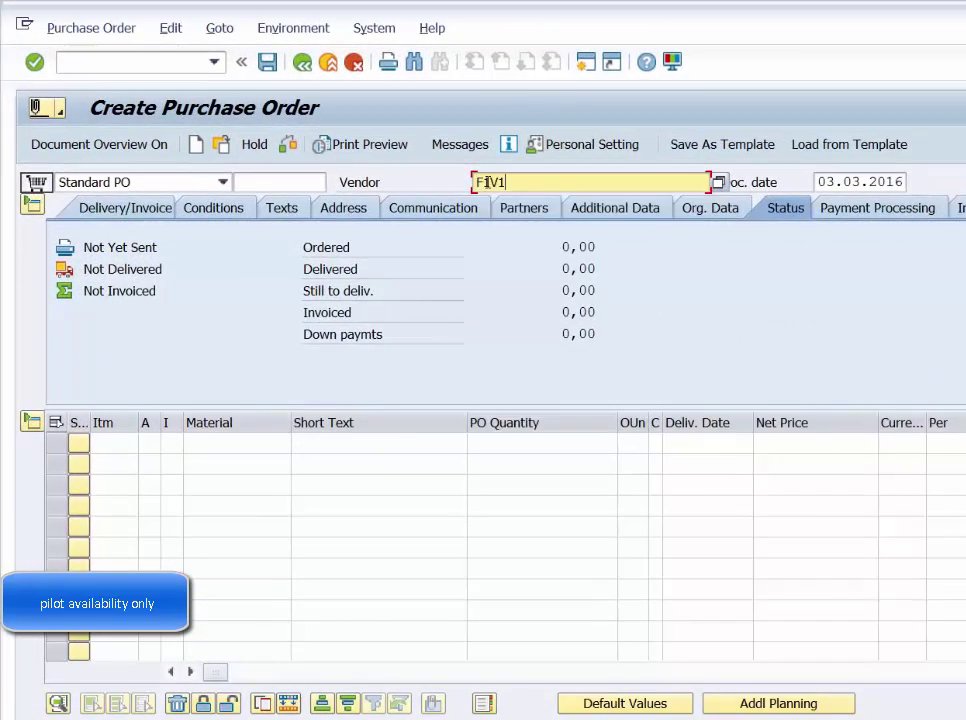
key(Return)
Enter purchasing organization CFP1, purchasing group 001 and company code CFP1 in the order's organizational data
text(CFP1)
key(Tab)
text(001)
key(Tab)
text(CFP1)
key(Return)
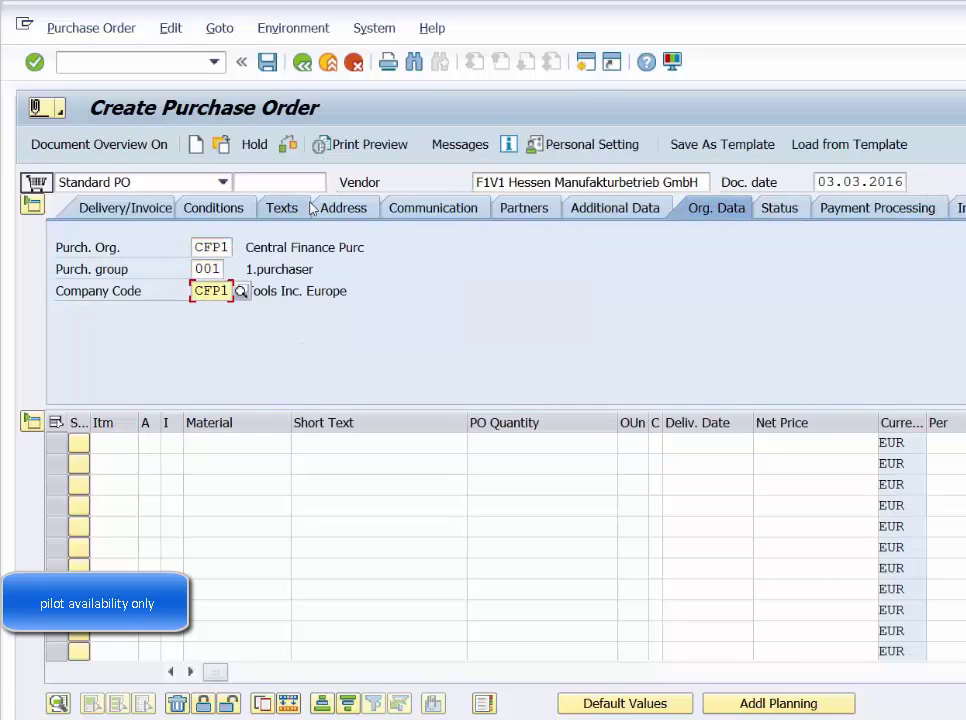
Add the first order item with material f-01, PO quantity 1, net price 500 and plant pcp1
key(Tab)
key(Tab)
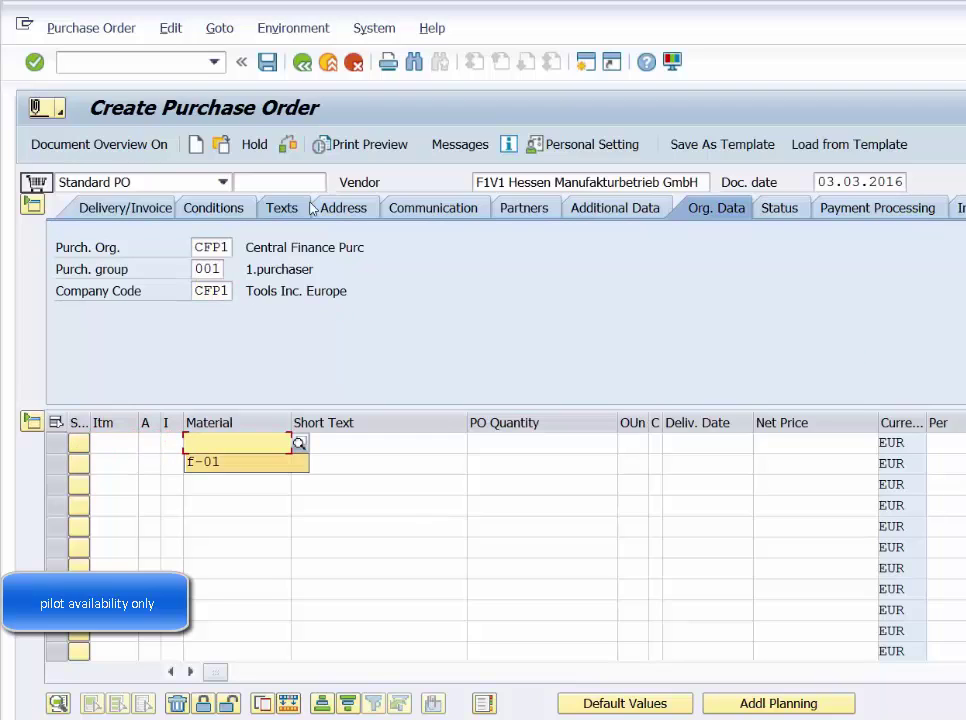
text(f-01)
key(Tab)
key(Tab)
text(1)
key(Tab)
key(Tab)
key(Tab)
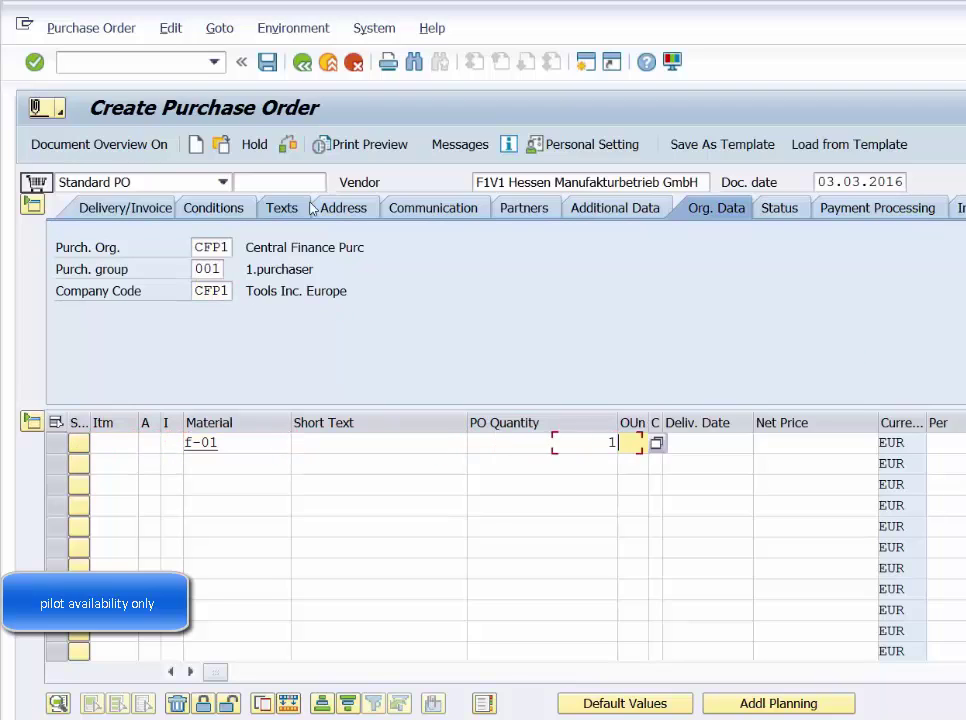
text(500)
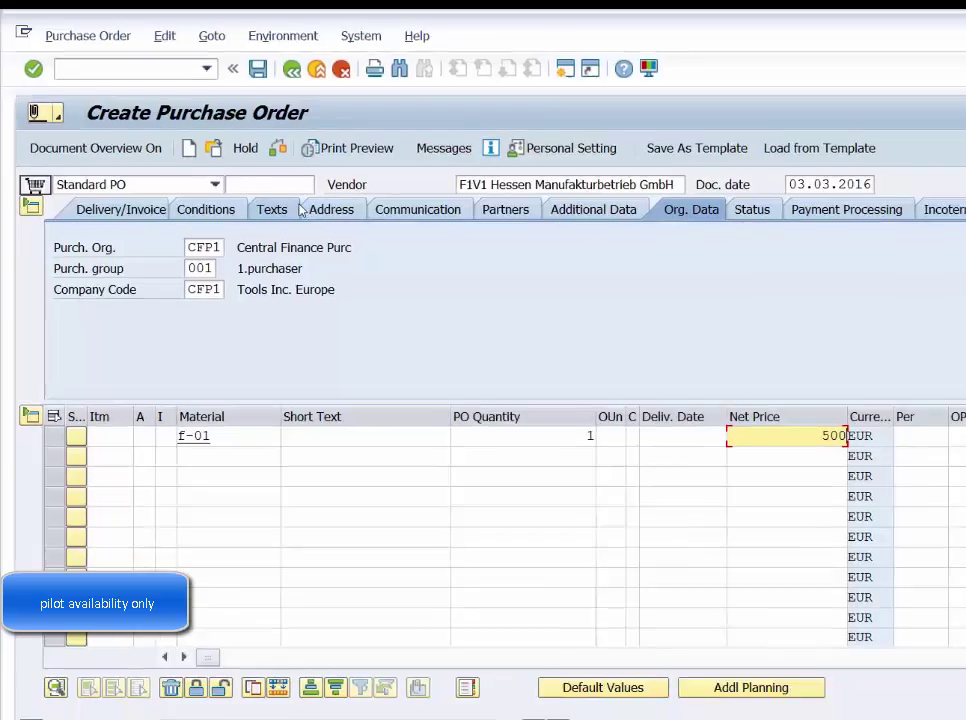
key(Tab)
key(Tab)
key(Tab)
key(Tab)
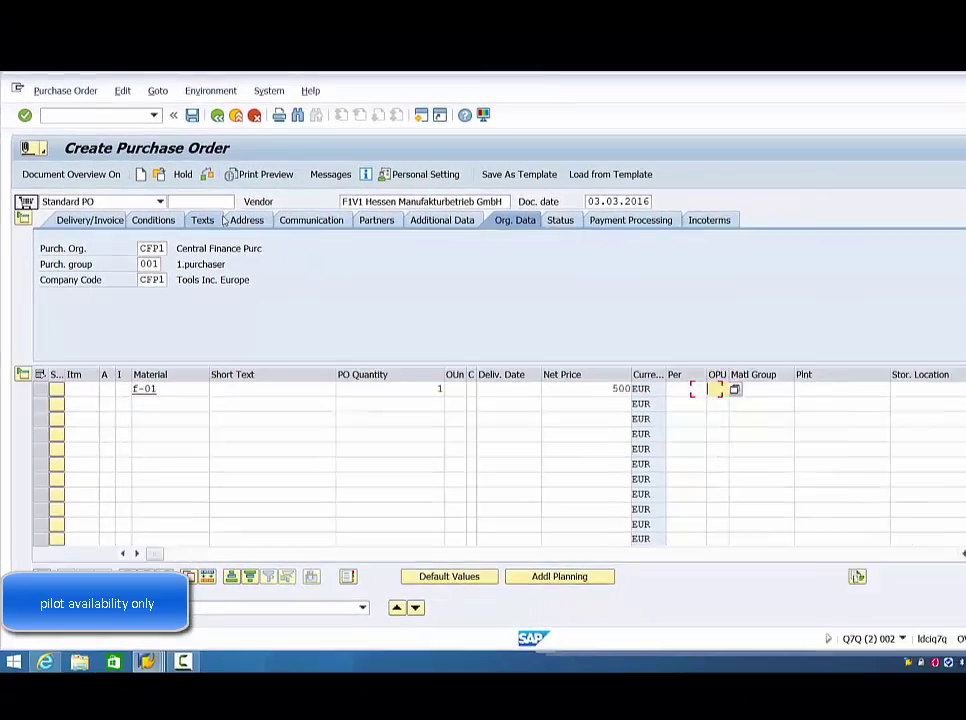
text(pcp1)
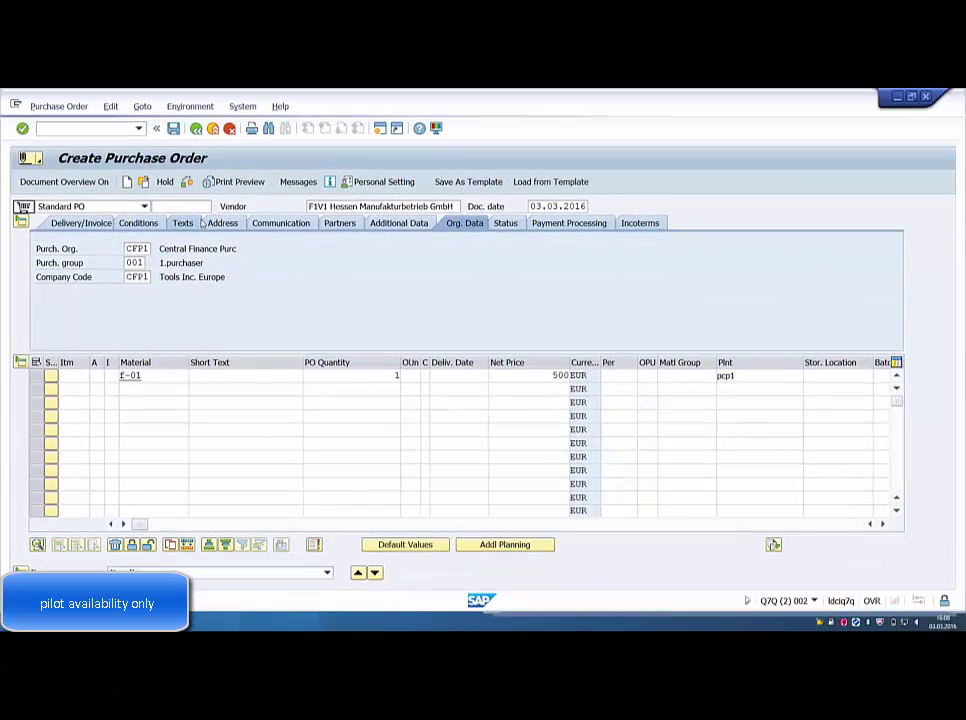
key(Return)
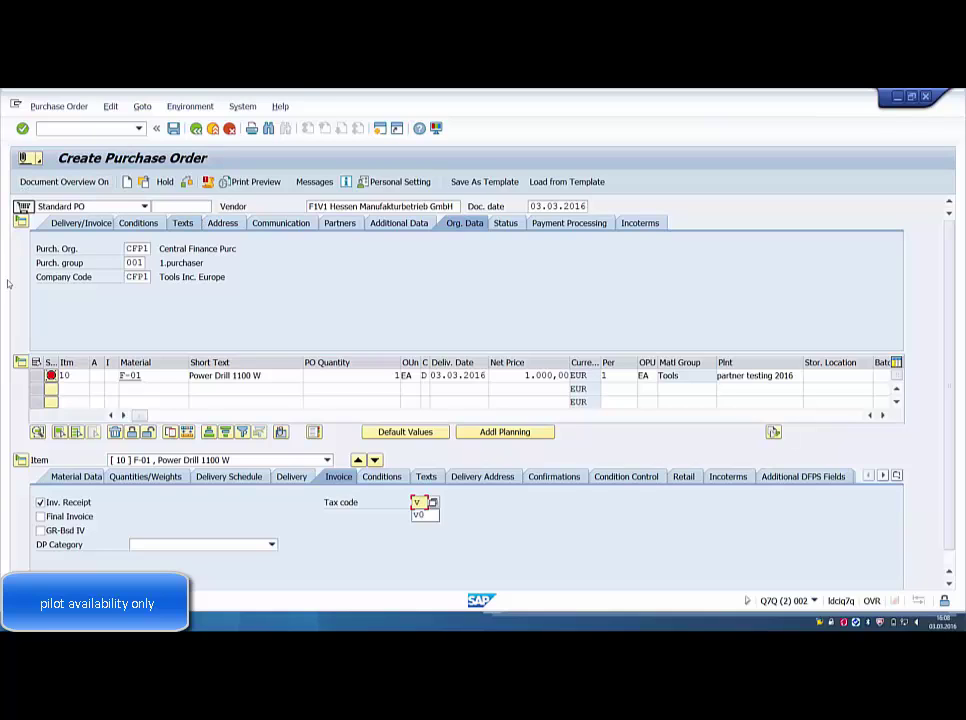
Set the item's invoice tax code to V0 and save the purchase order, accepting the delivery date
key(Return)
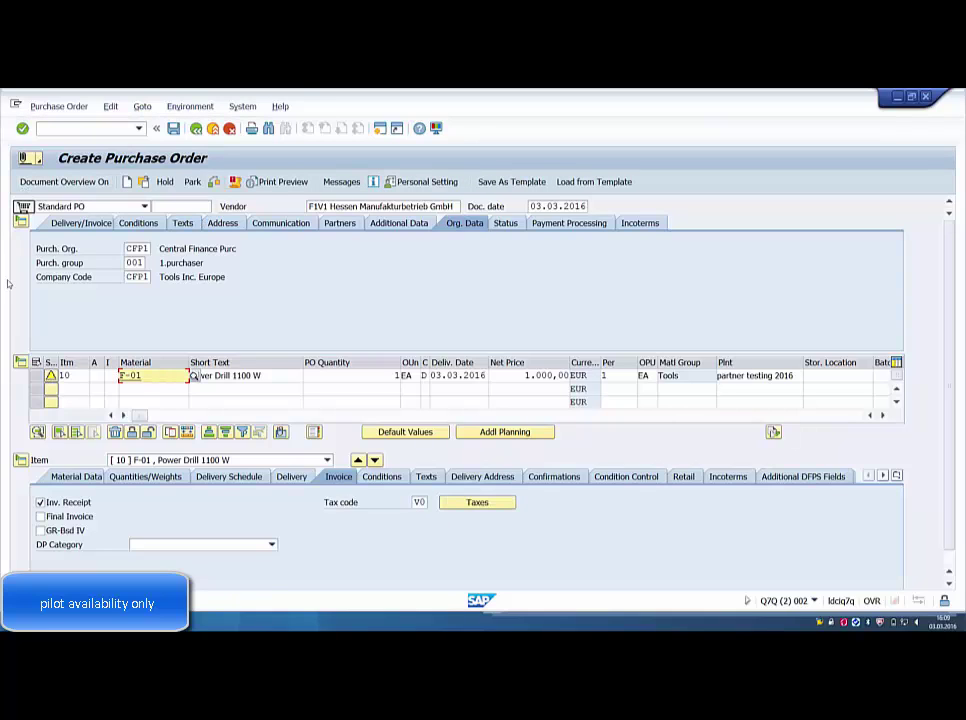
key(Return)
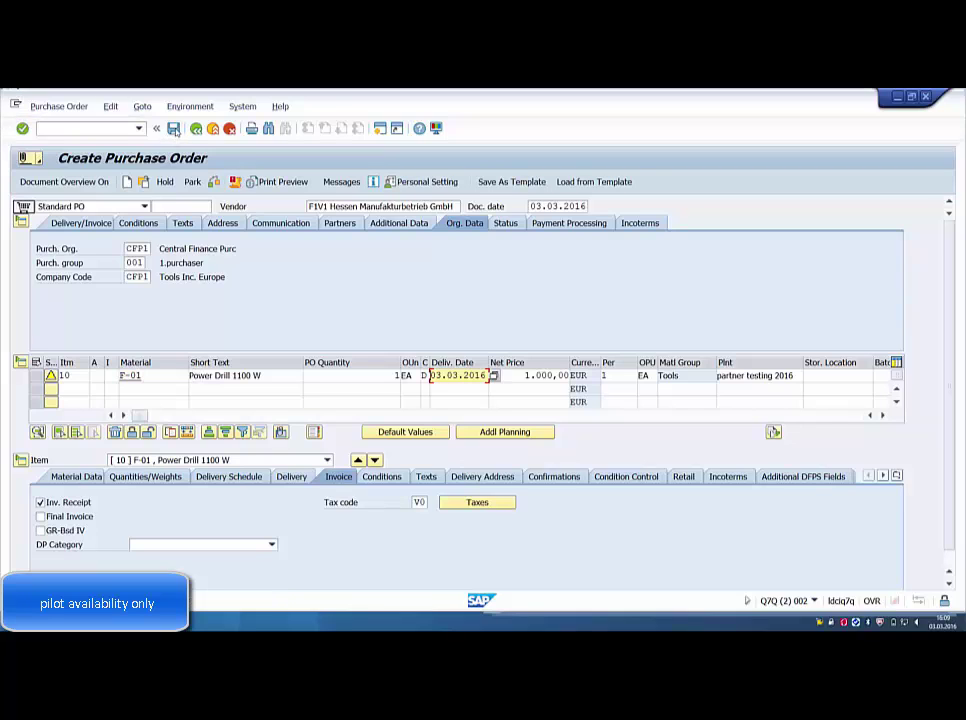
key(Return)
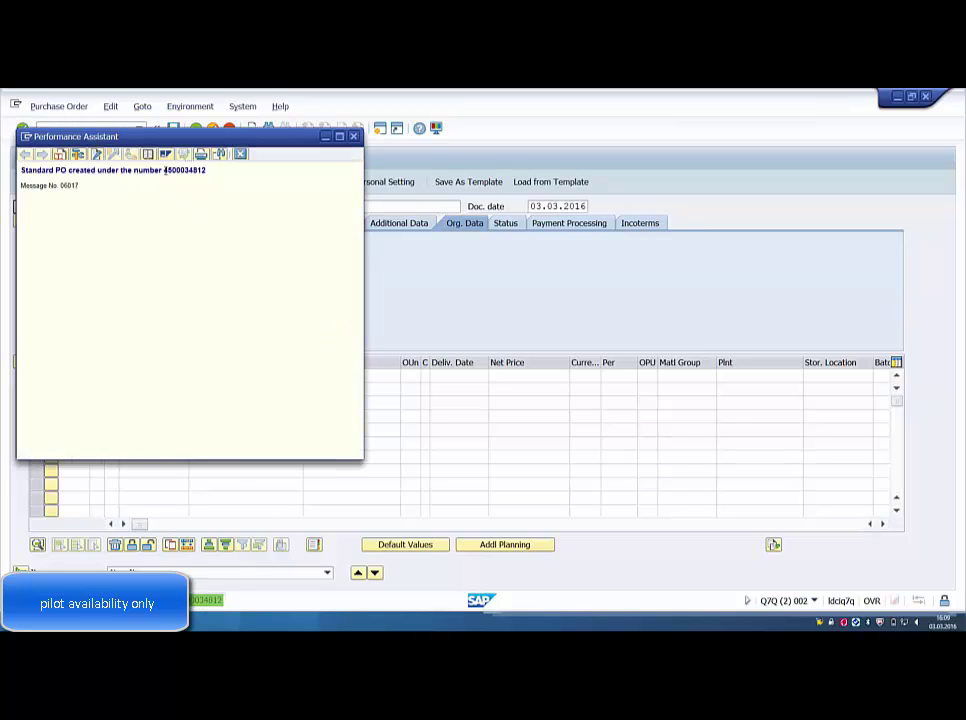
Copy the purchase order number from the creation message's details and return to SAP Easy Access
double_click(185, 170)
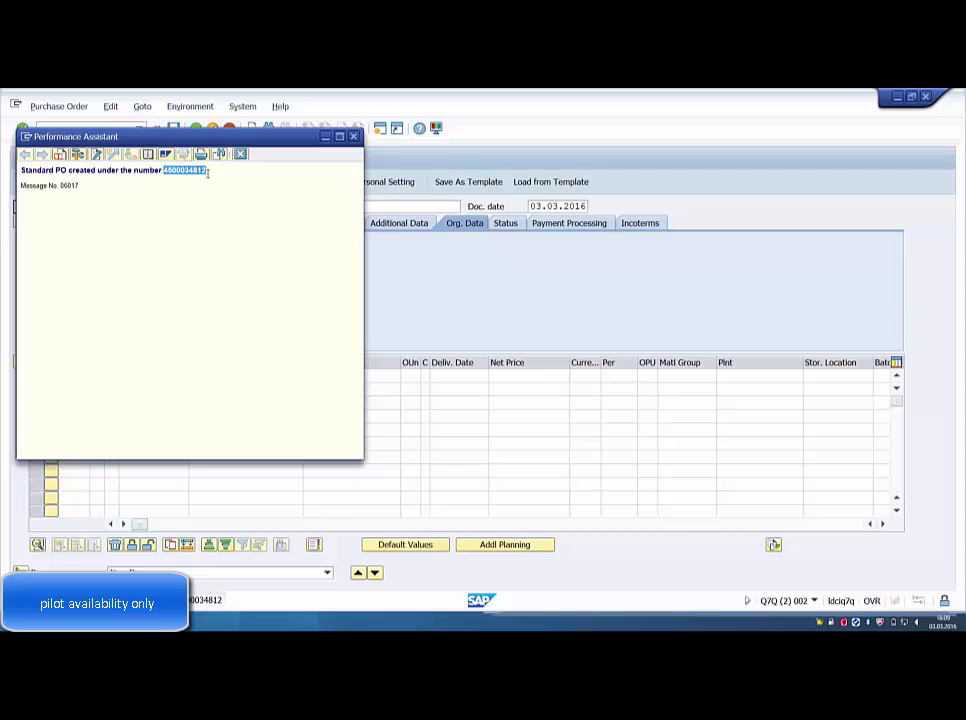
click(241, 154)
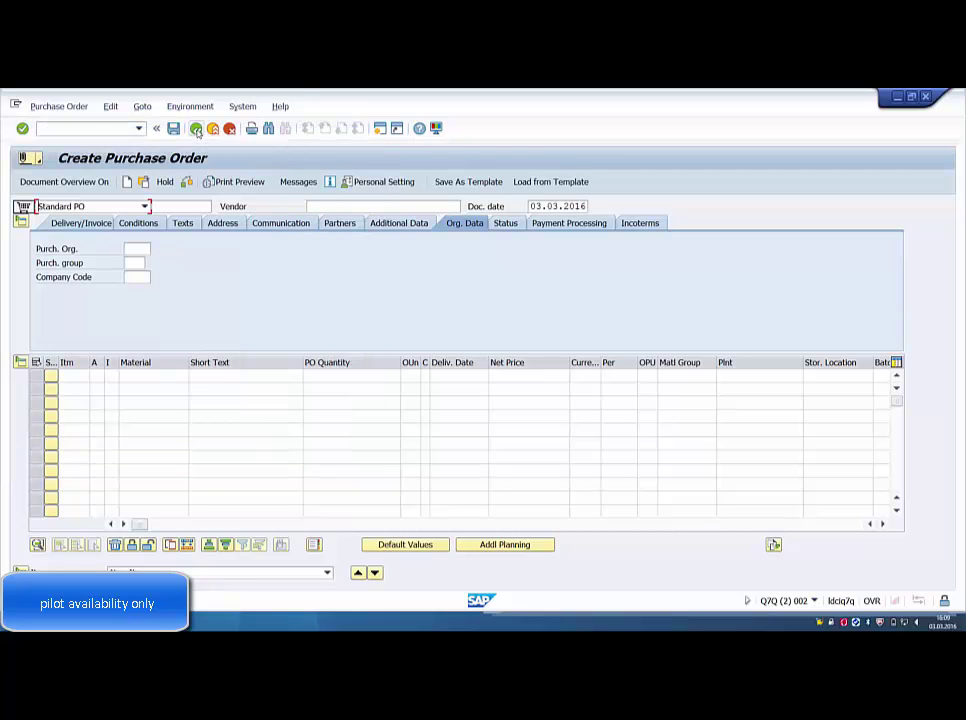
click(212, 130)
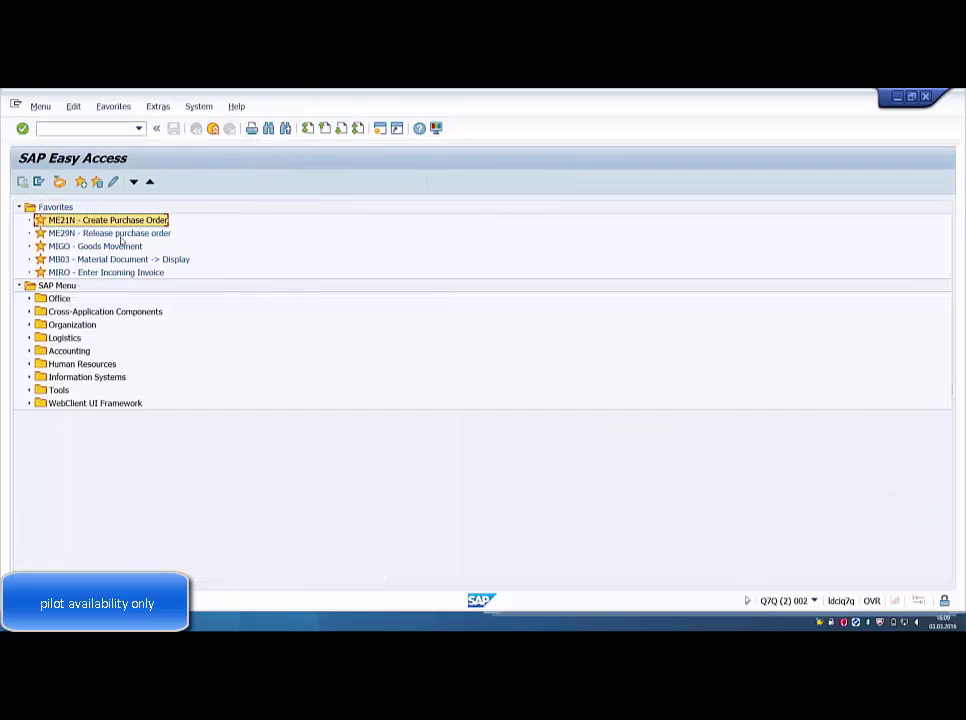
Release the purchase order in ME29N for release codes 01 and 02, then save the release
double_click(120, 234)
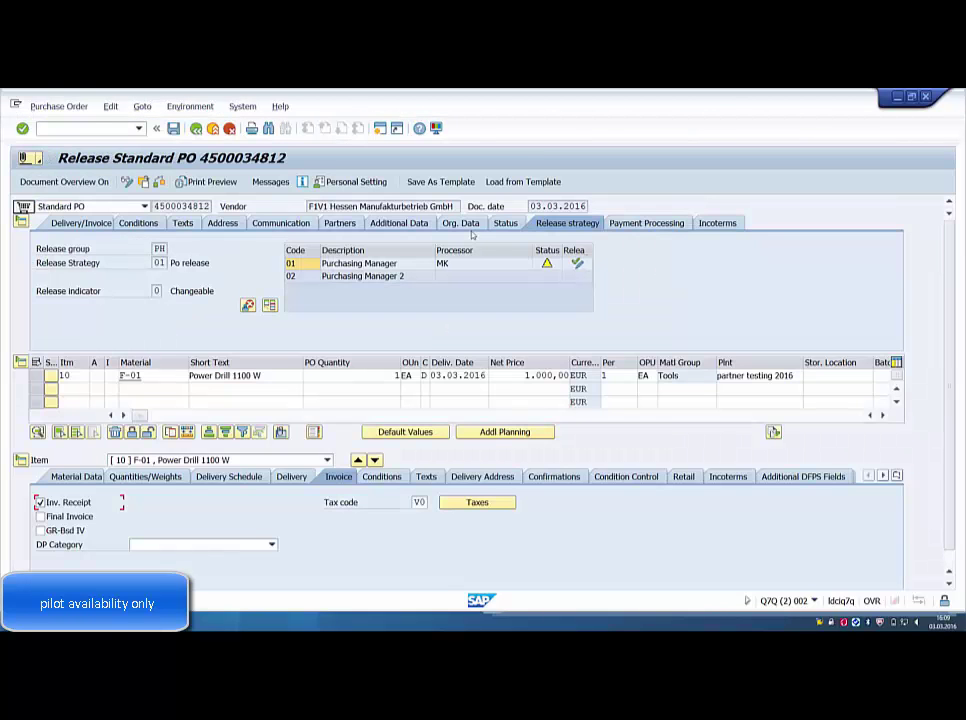
click(577, 263)
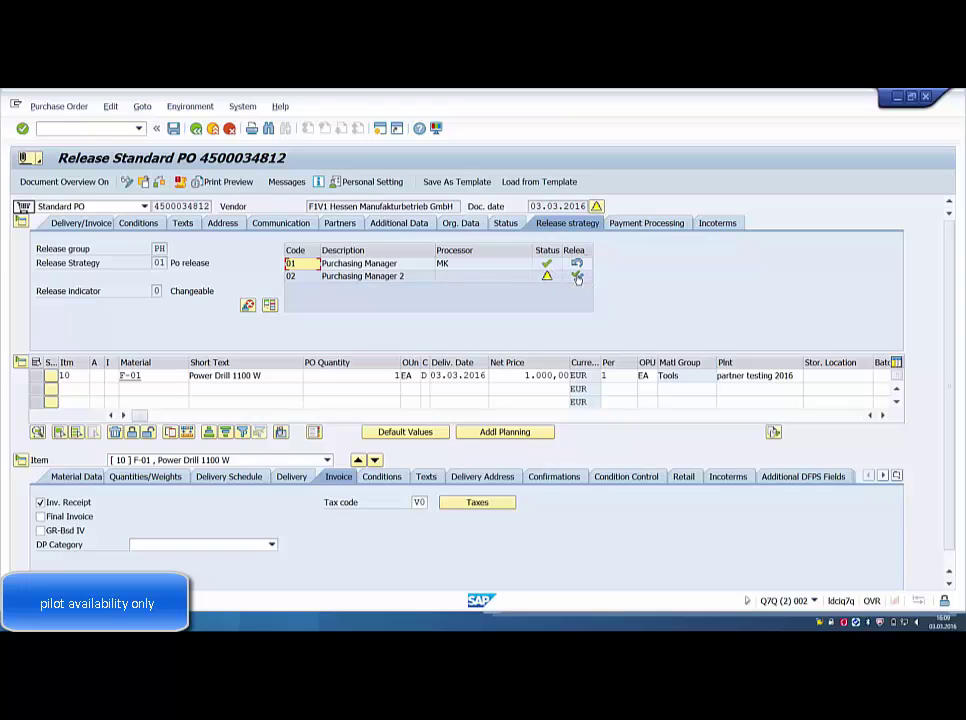
click(576, 276)
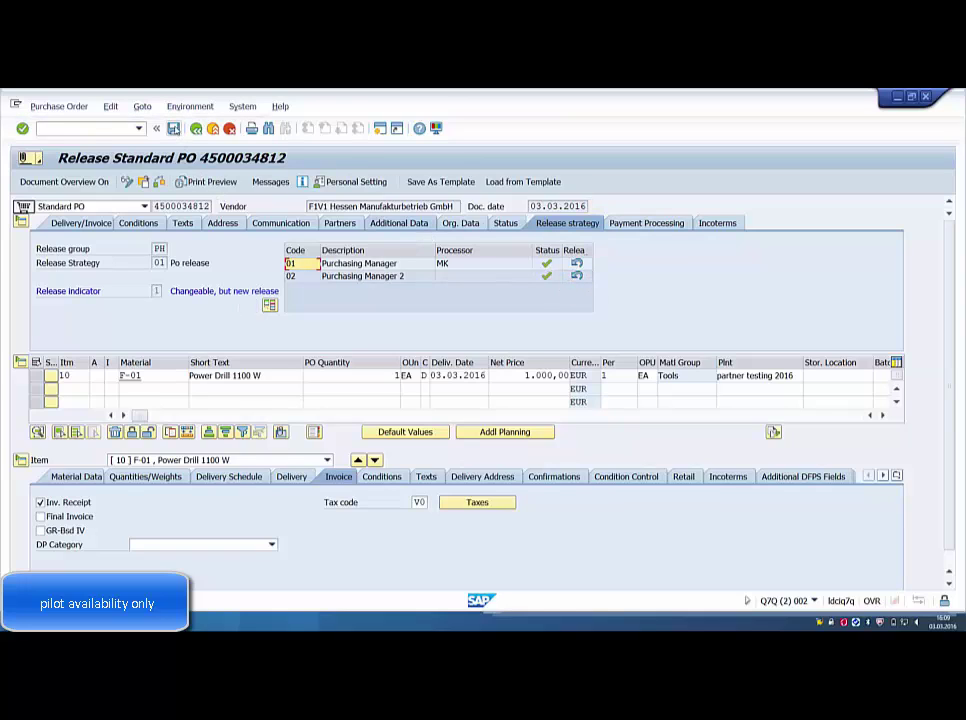
click(174, 129)
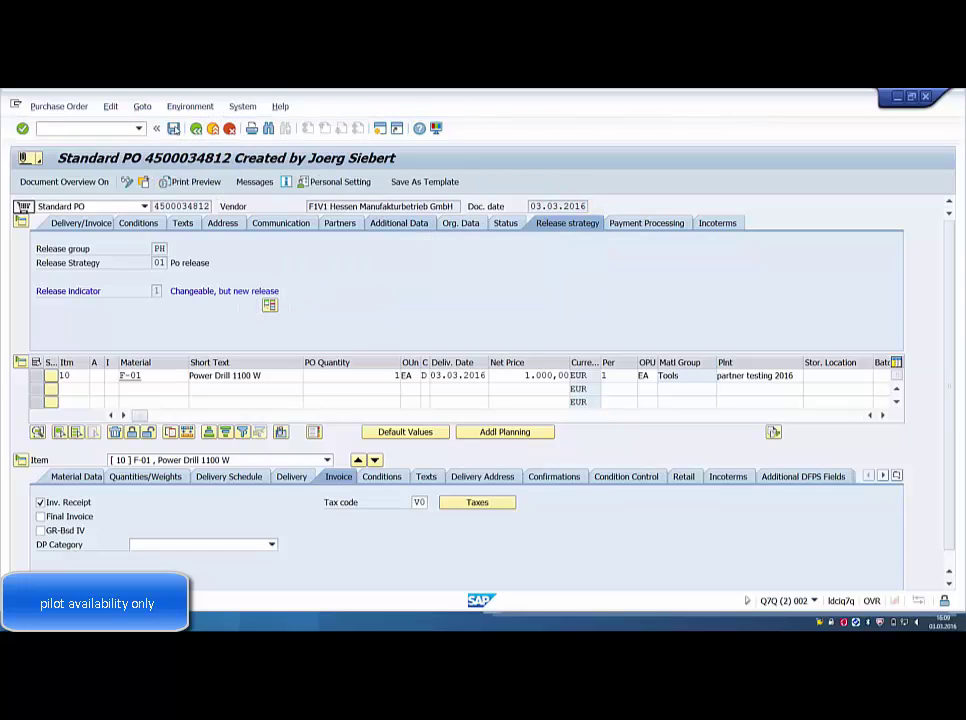
click(196, 129)
Post a MIGO goods receipt for the released purchase order into storage location SL01, marking the item as OK
click(127, 248)
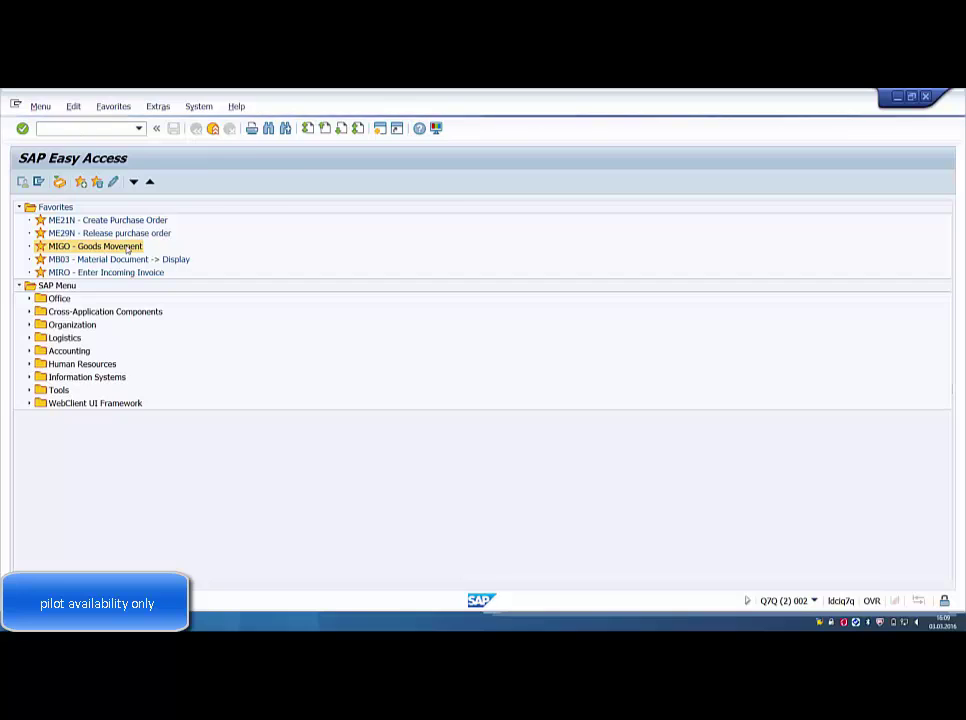
text(4500034812)
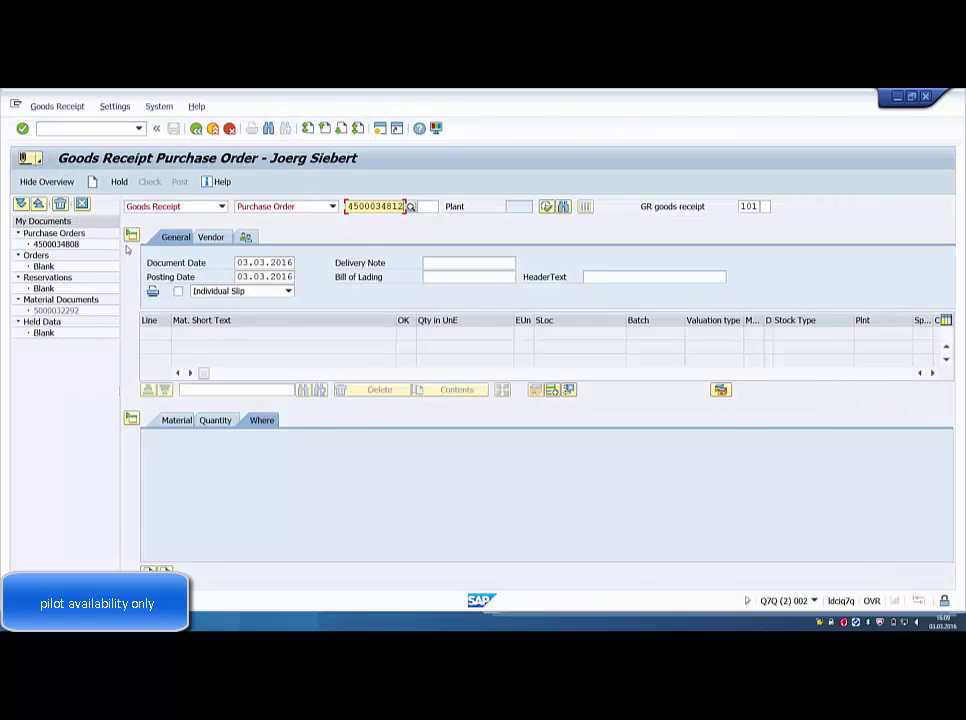
key(Return)
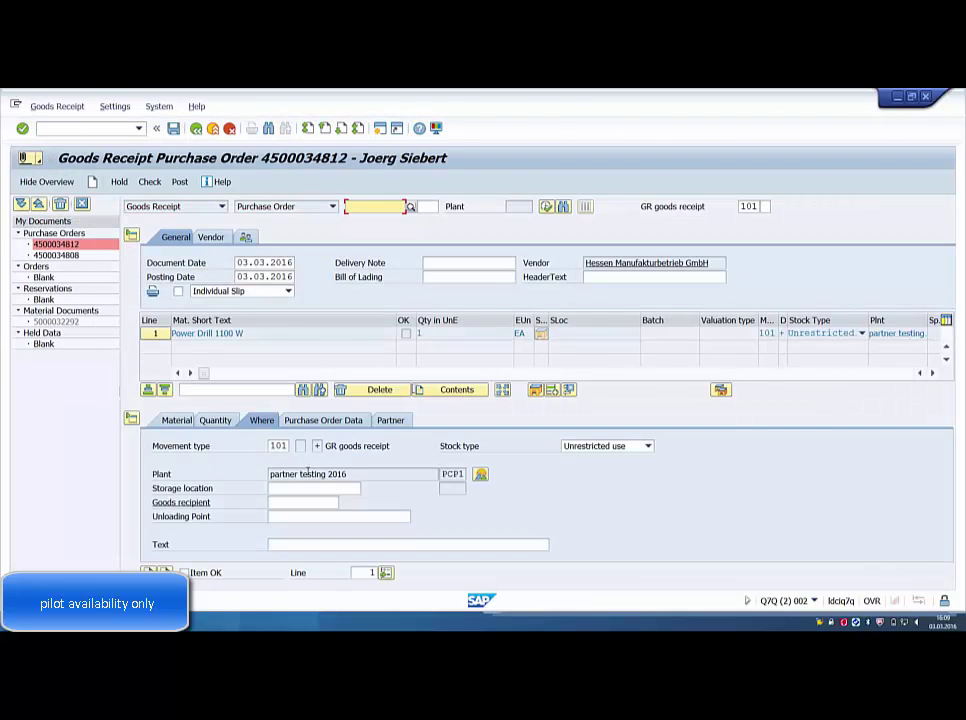
click(305, 488)
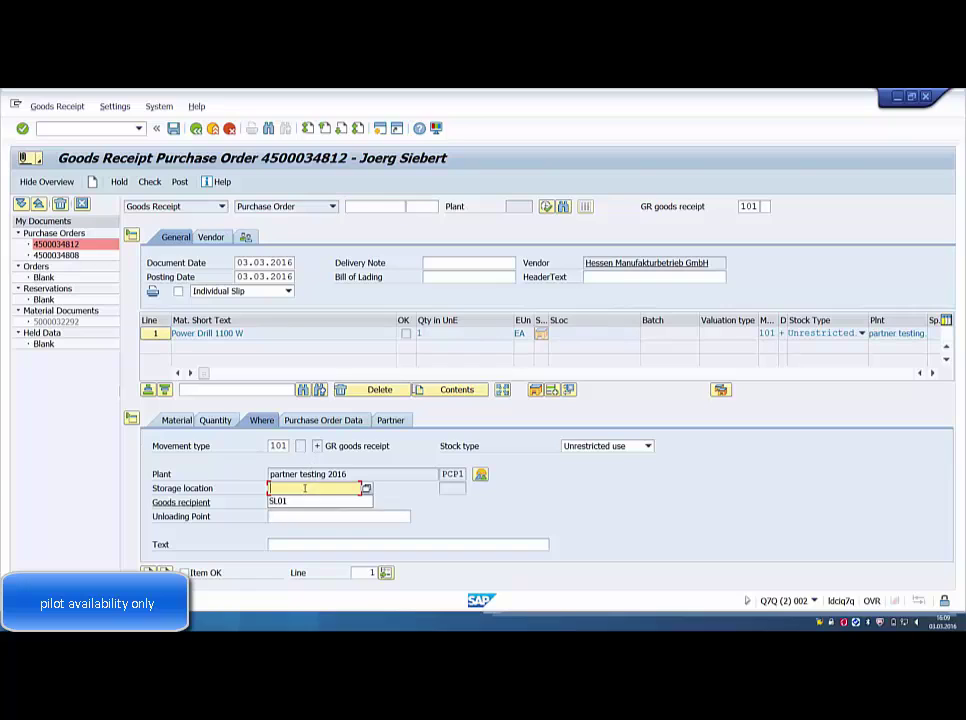
click(293, 499)
click(198, 573)
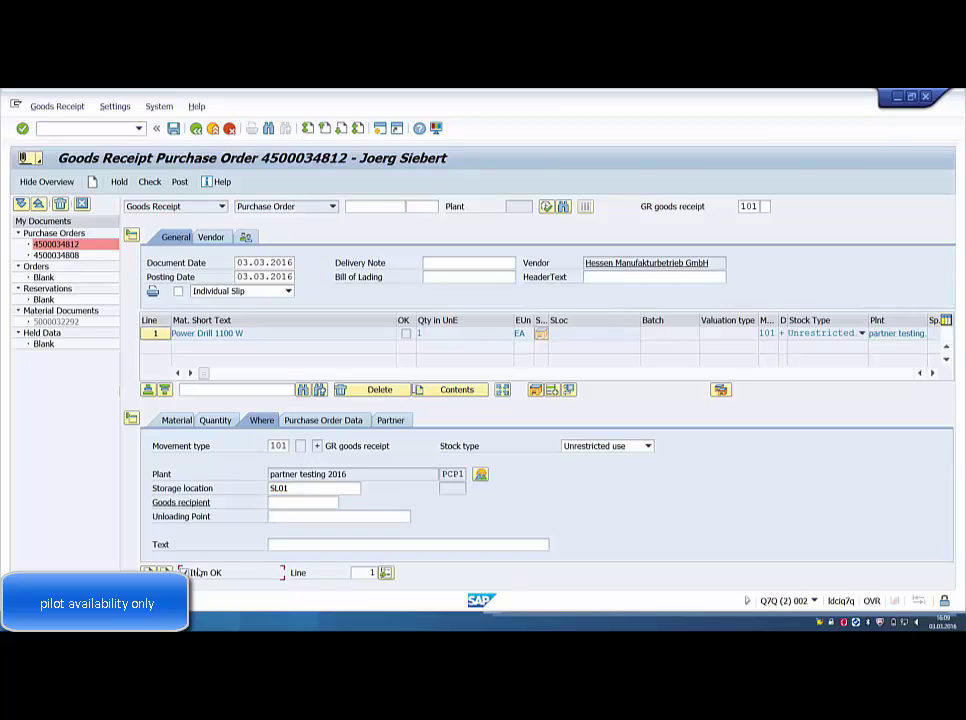
click(185, 182)
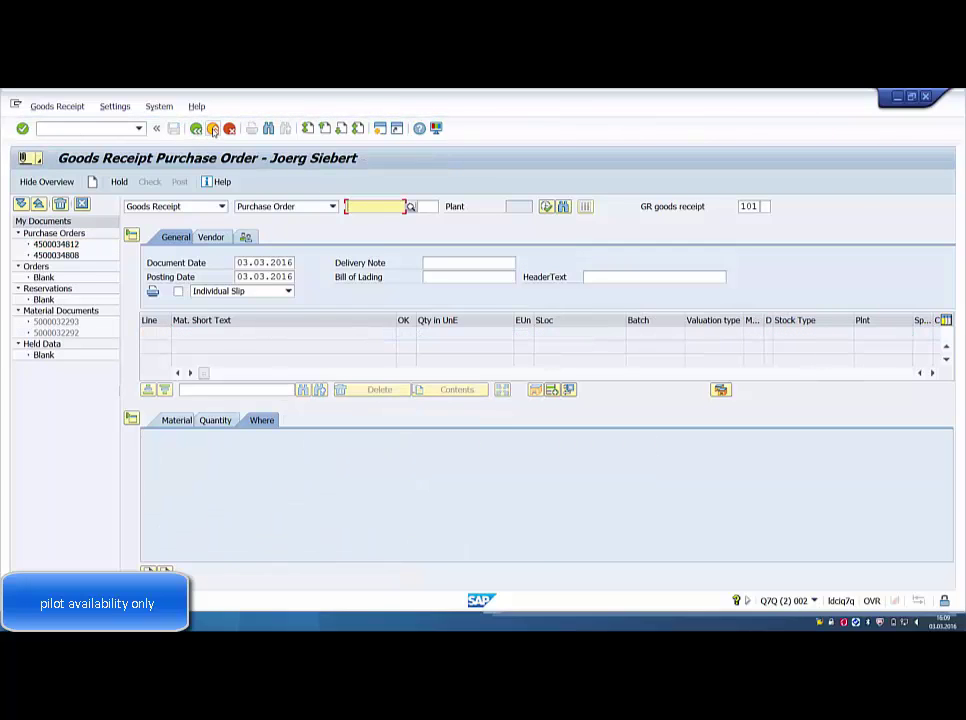
click(213, 129)
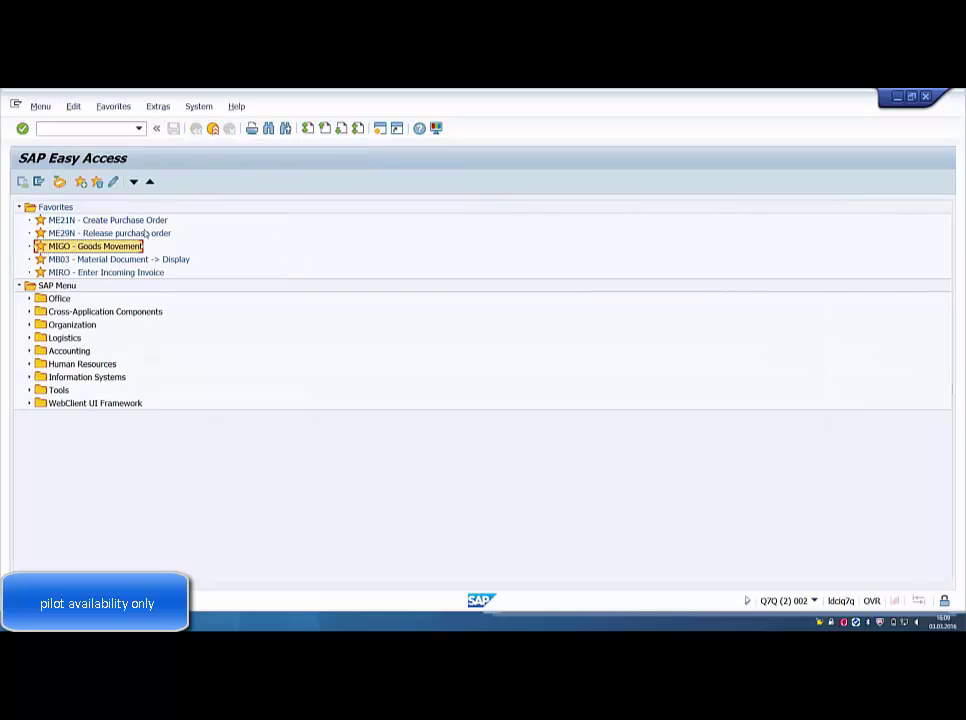
Open the accounting document of the newly posted material document through MB03 and copy its document number
click(135, 260)
double_click(135, 260)
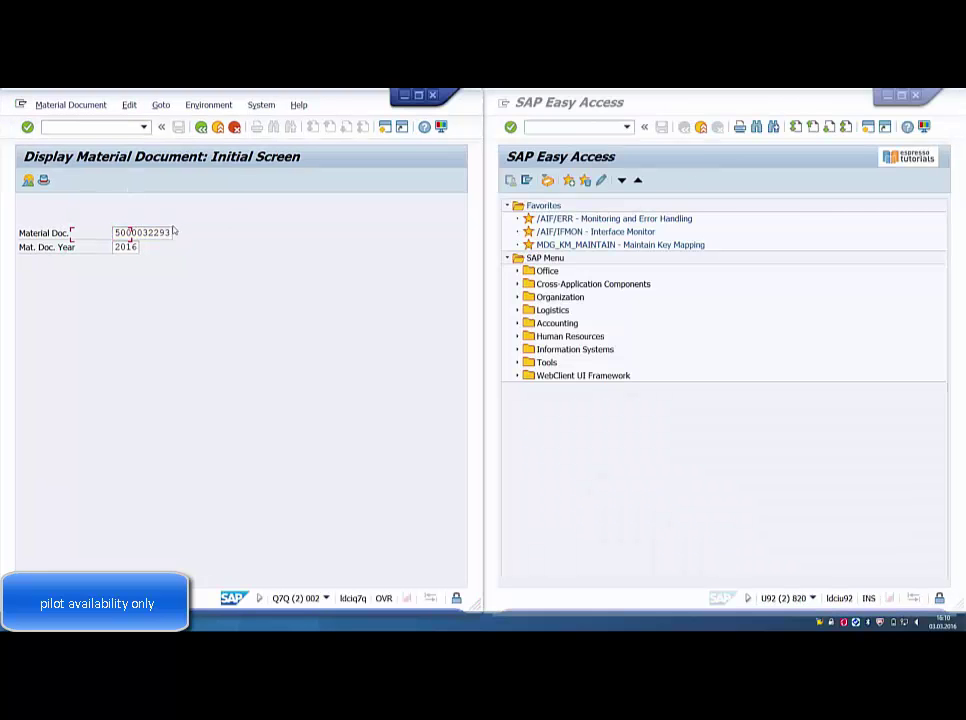
key(Return)
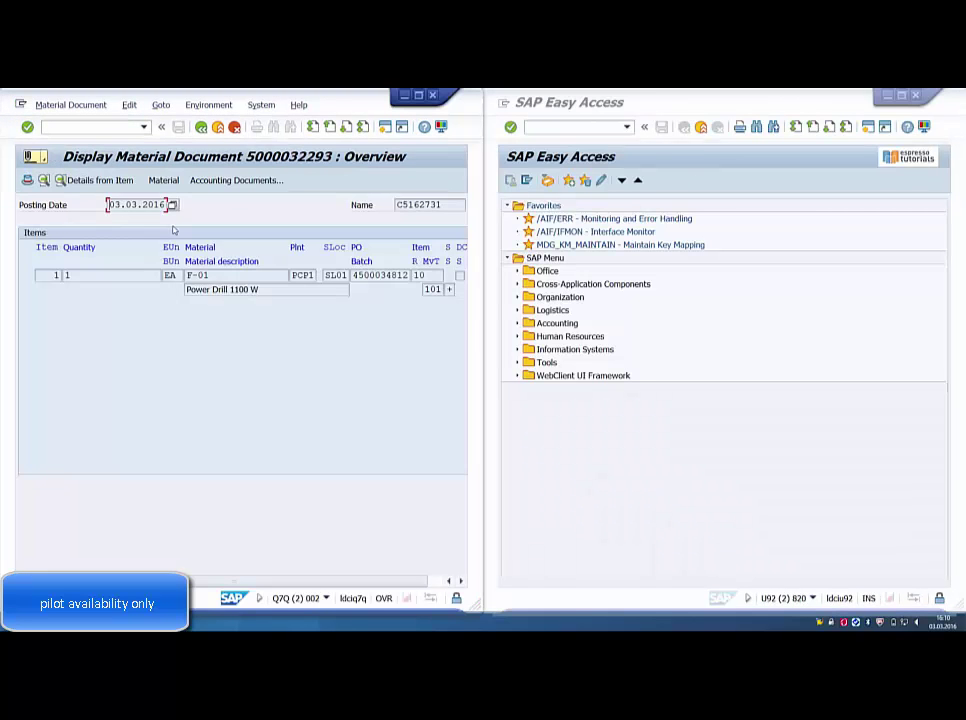
click(247, 181)
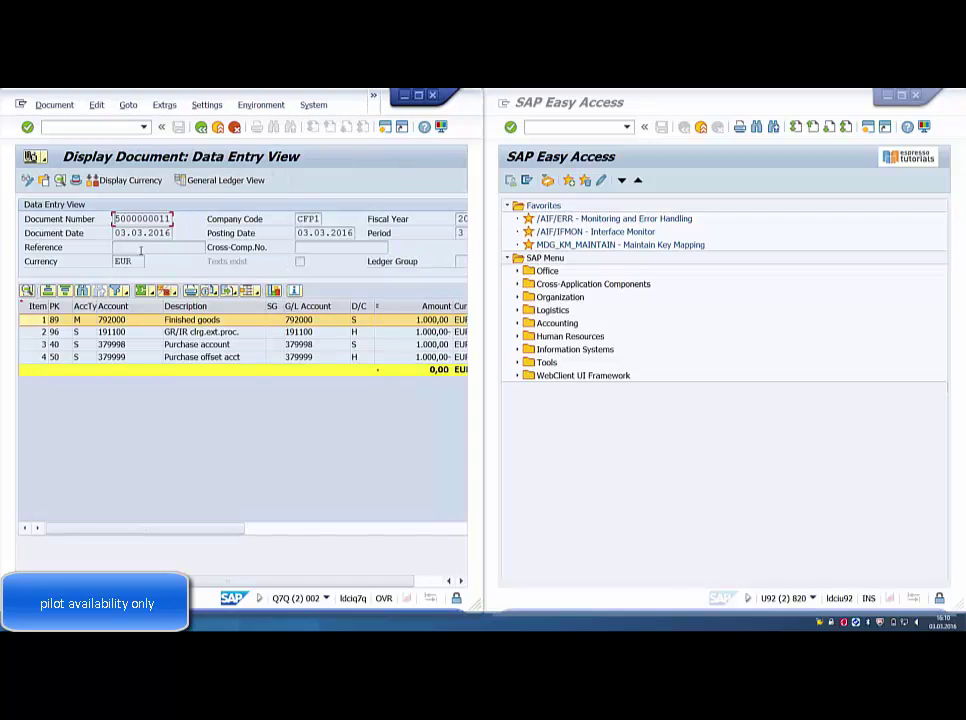
drag(114, 218, 202, 232)
key(ctrl+c)
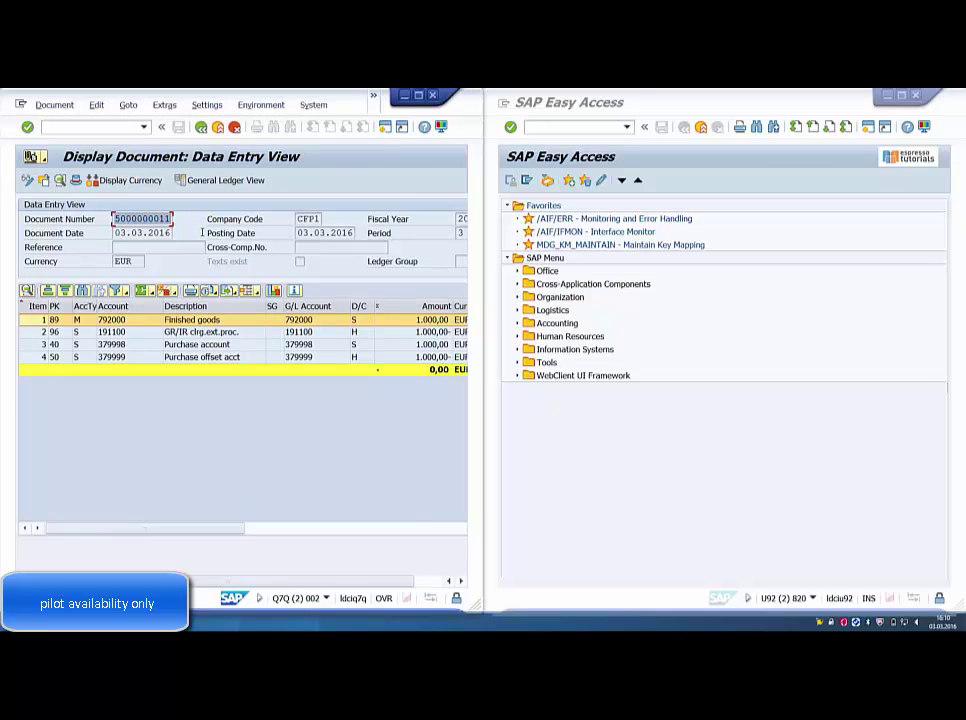
In the second SAP system, run the program FINS_CFIN_AC_DOC_COMPARE from transaction se38
click(482, 203)
click(585, 127)
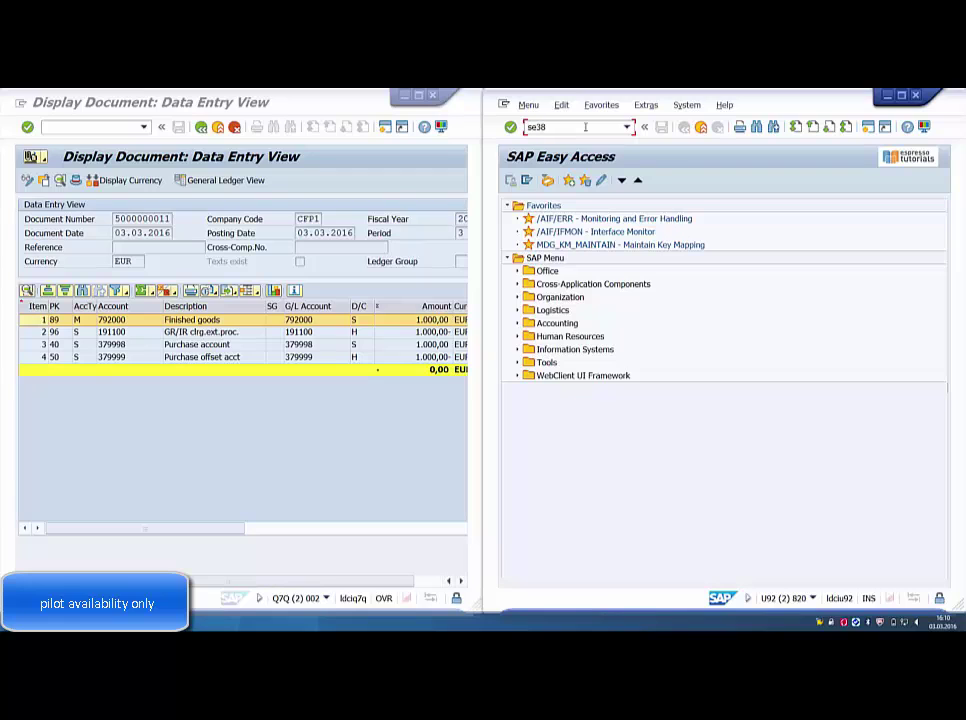
key(Return)
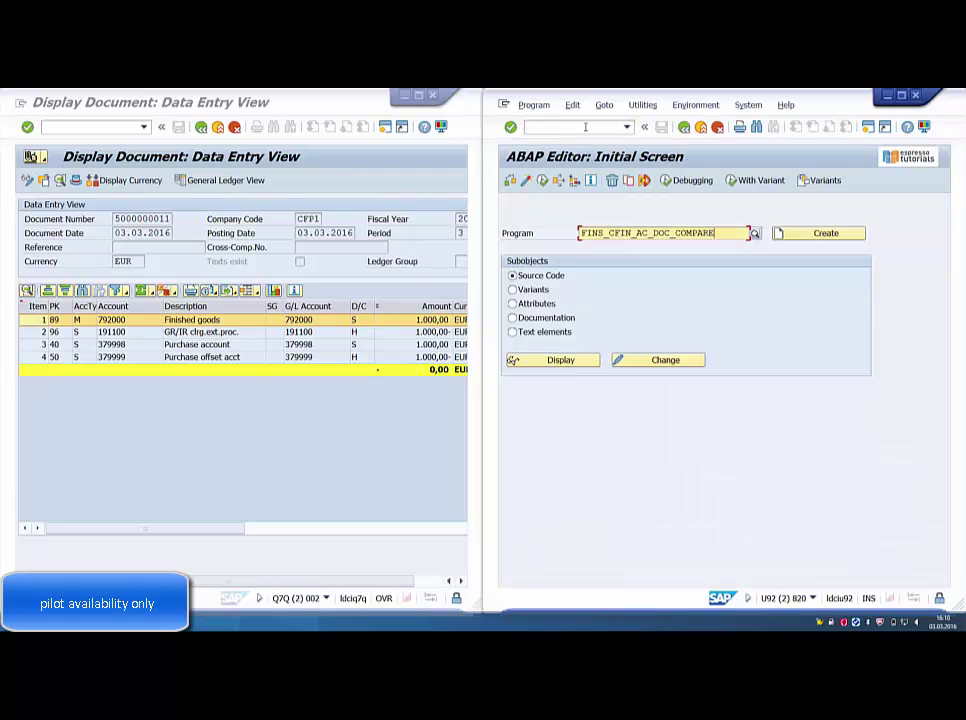
key(F8)
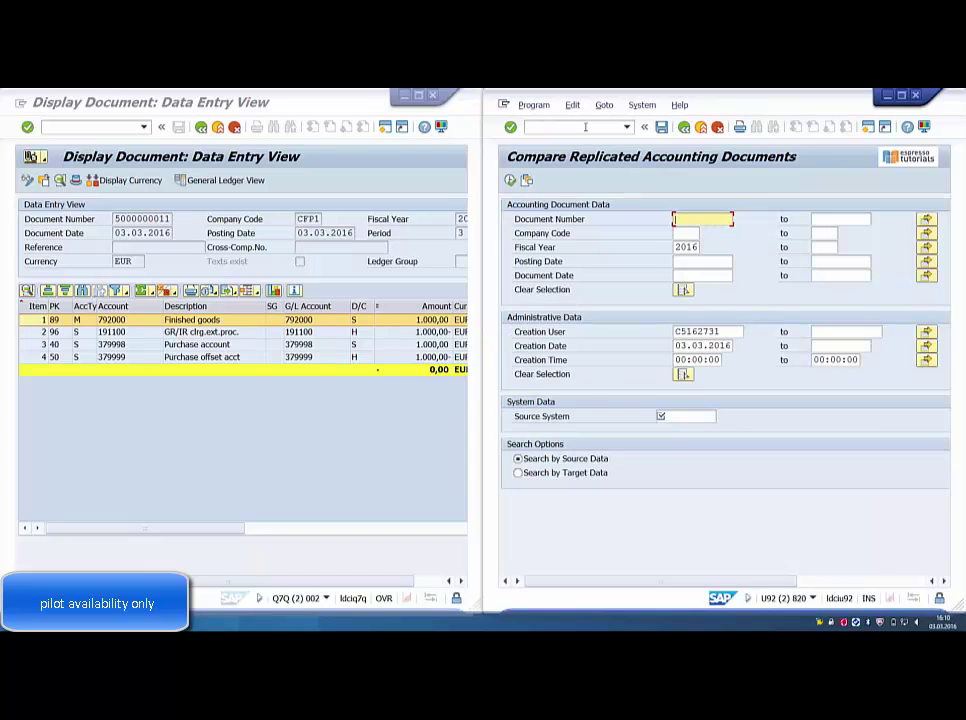
Search the replicated accounting documents for the copied document number with source system Q7QCLNT002
key(ctrl+v)
click(692, 419)
text(Q)
key(Down)
key(Return)
key(F8)
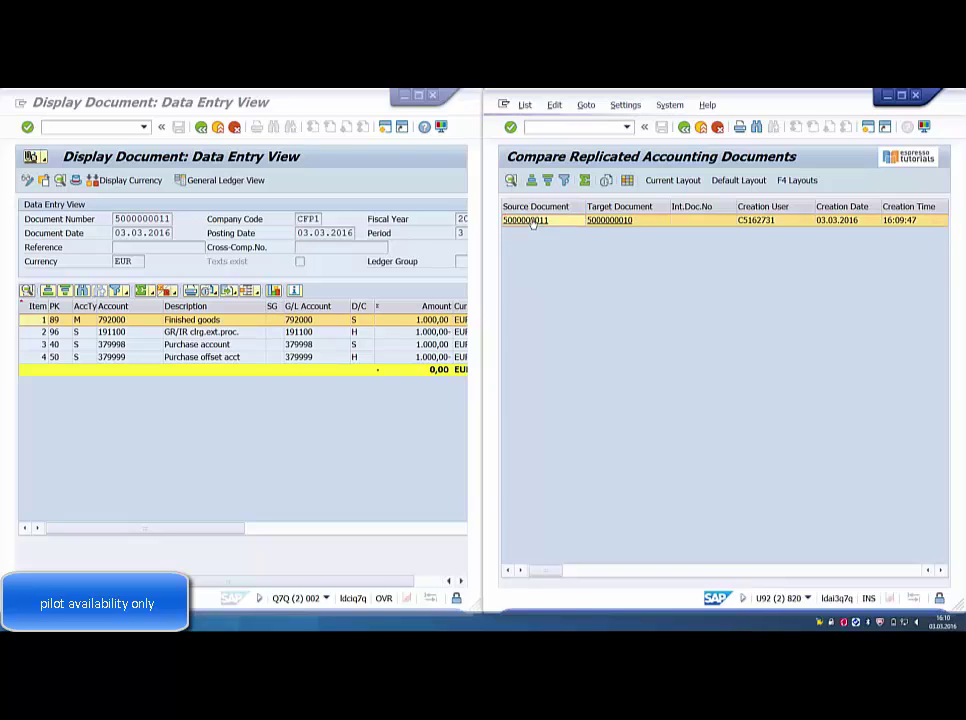
Open the source document from the comparison list, check its number against the source system's document, and return to the list
double_click(533, 221)
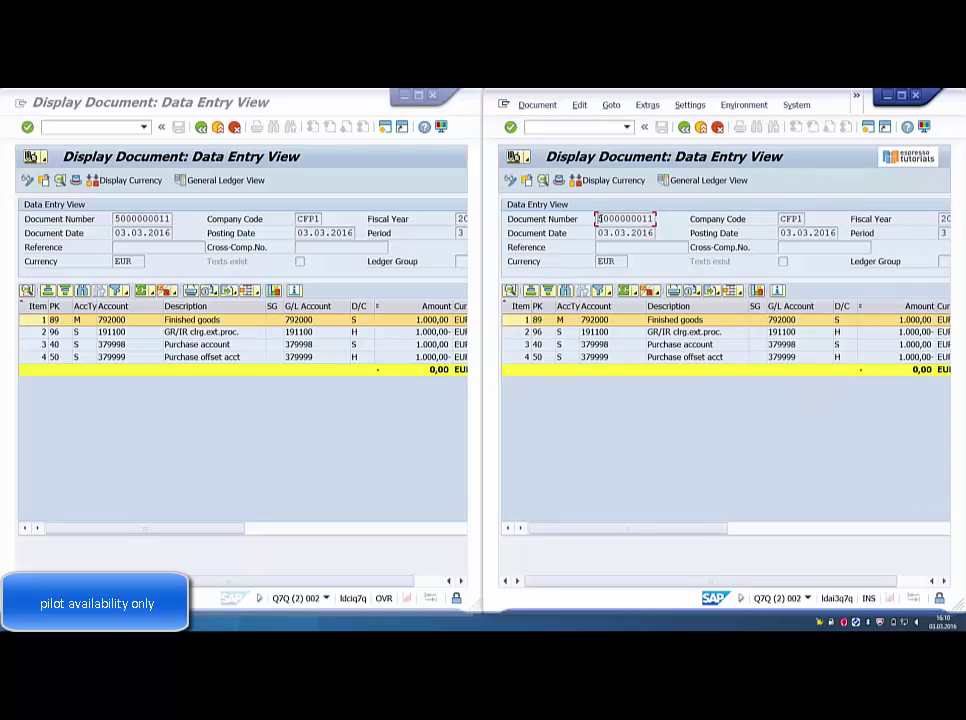
double_click(597, 218)
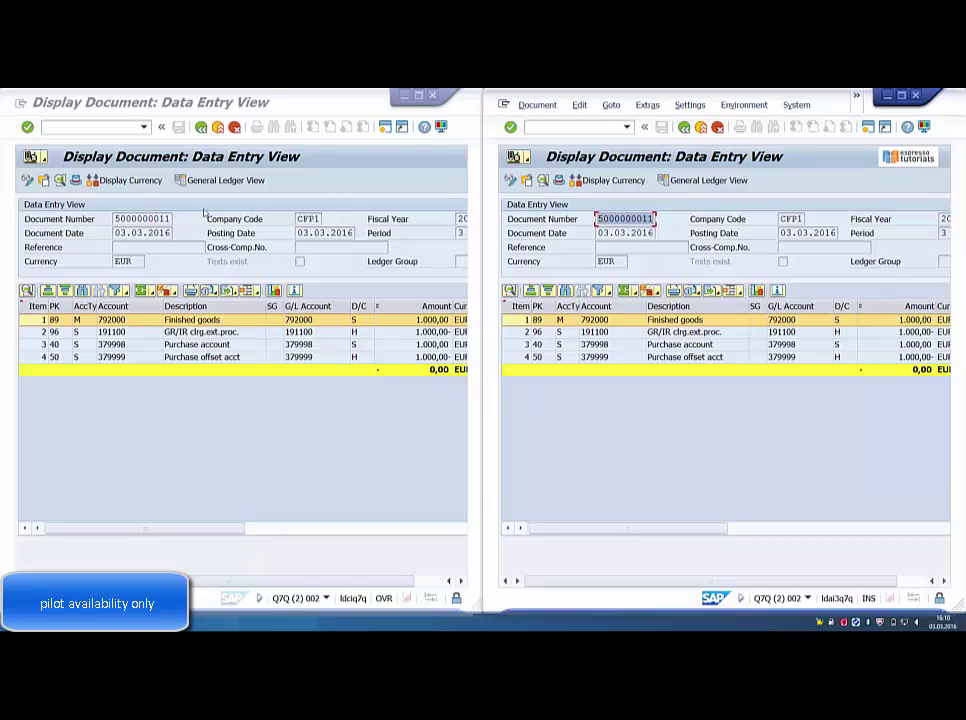
click(237, 235)
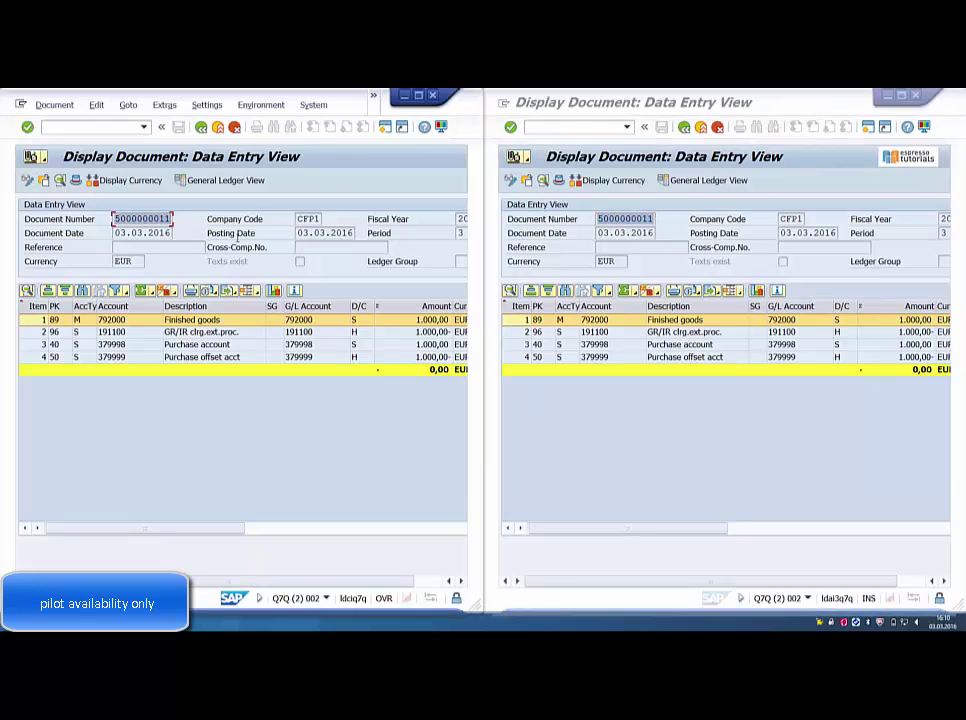
click(687, 130)
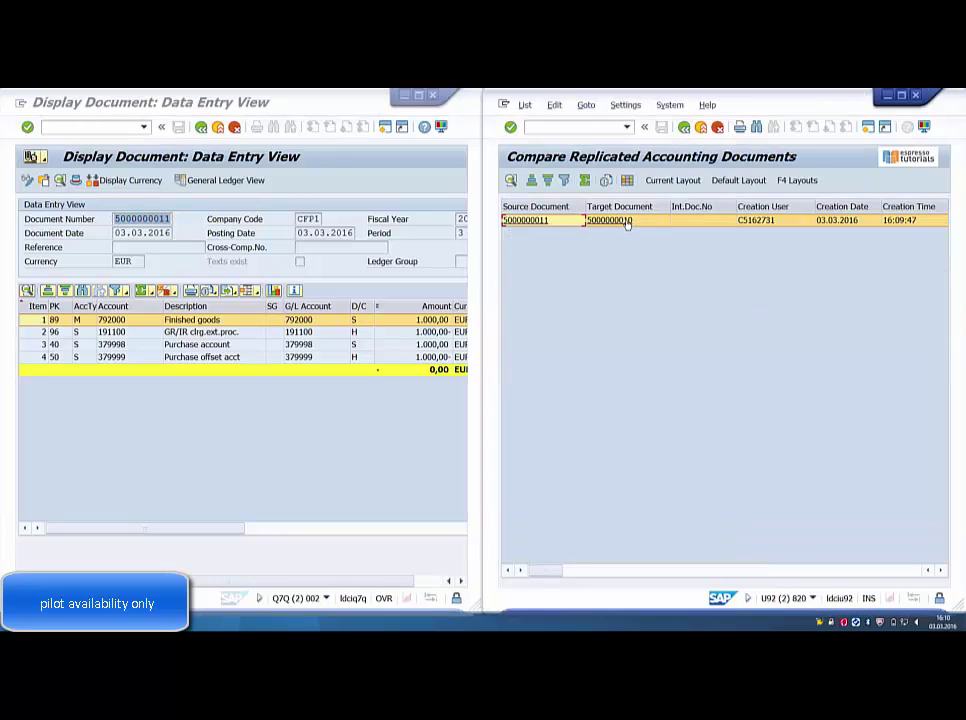
Open the target document and inspect its header's logical system and reference key, including the year, before closing the header
click(627, 221)
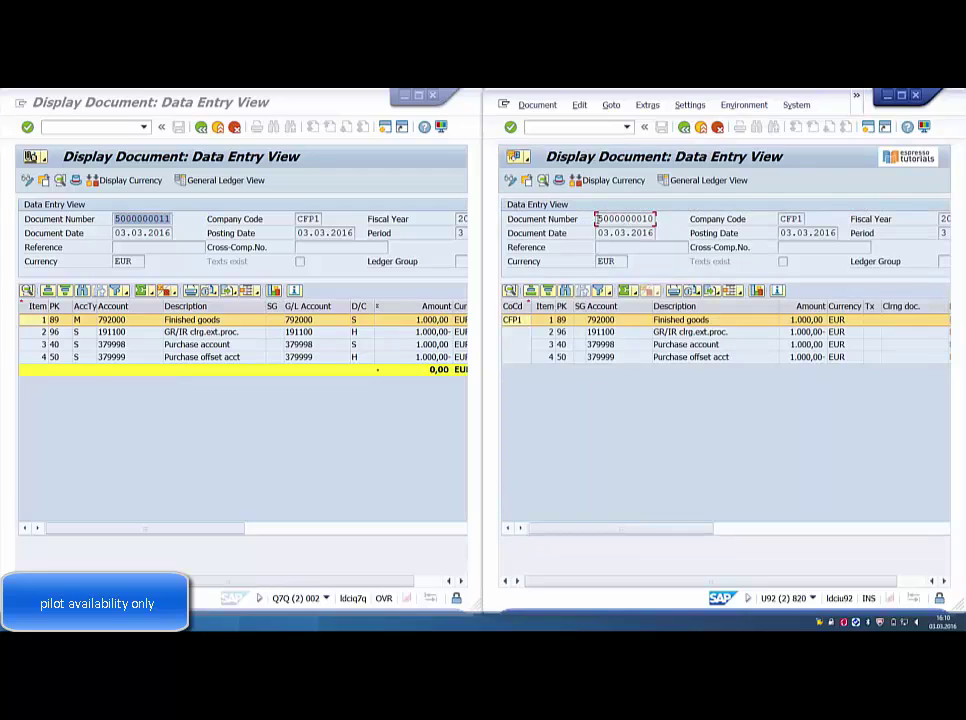
drag(598, 218, 659, 234)
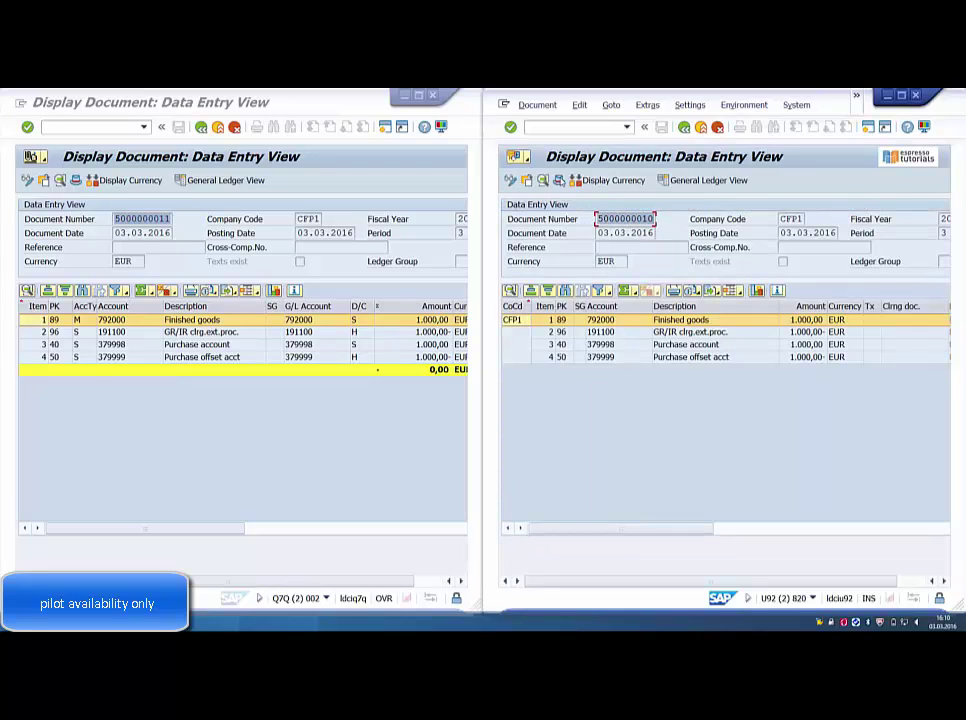
click(558, 180)
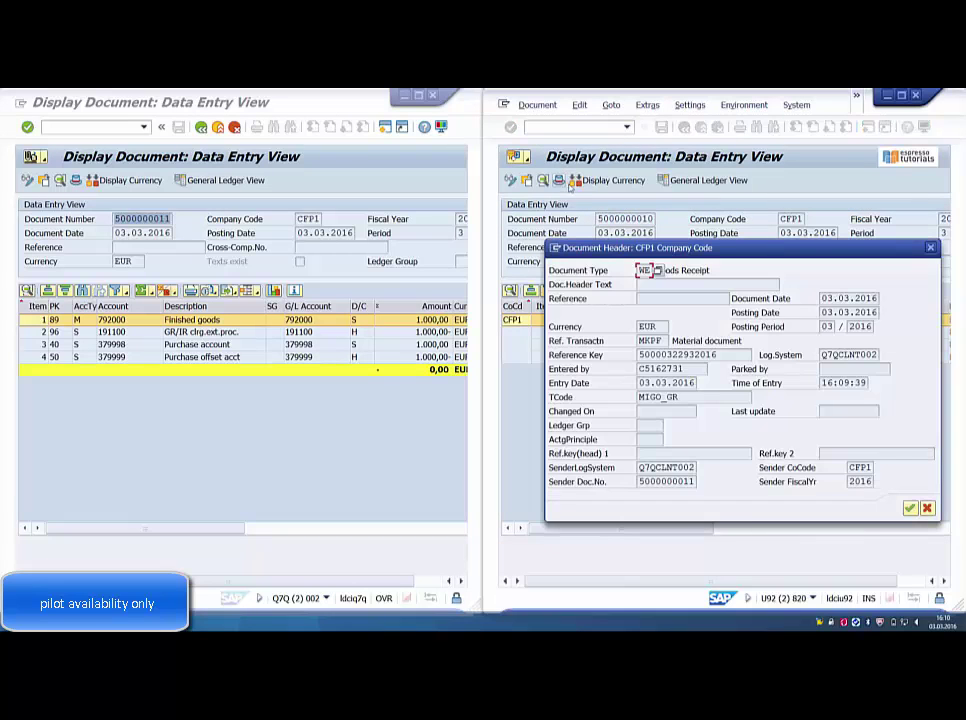
drag(821, 354, 880, 355)
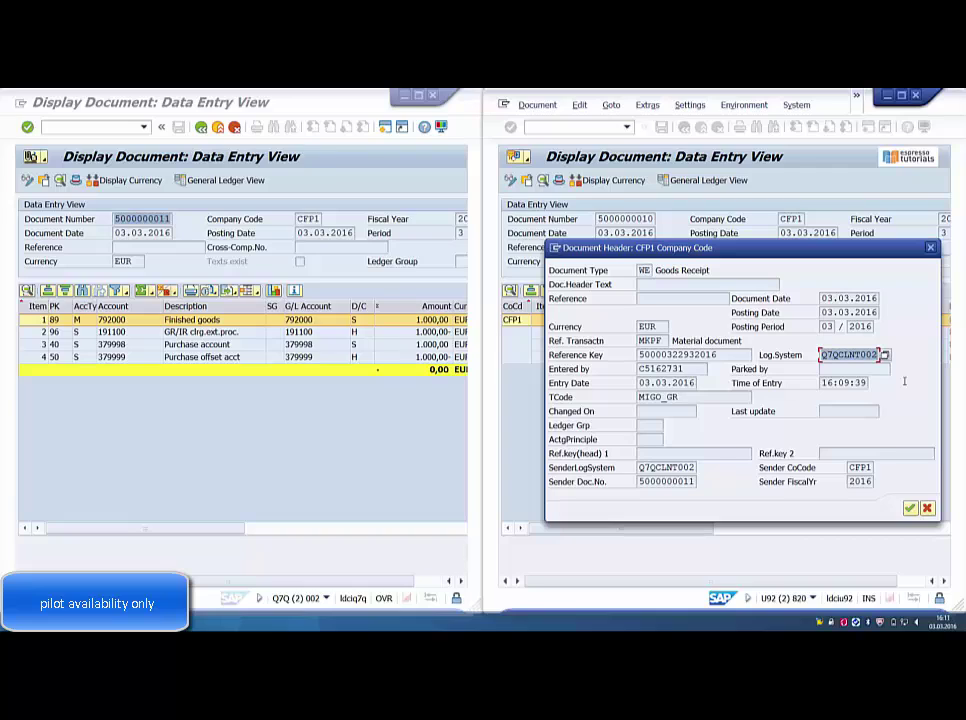
drag(722, 354, 697, 356)
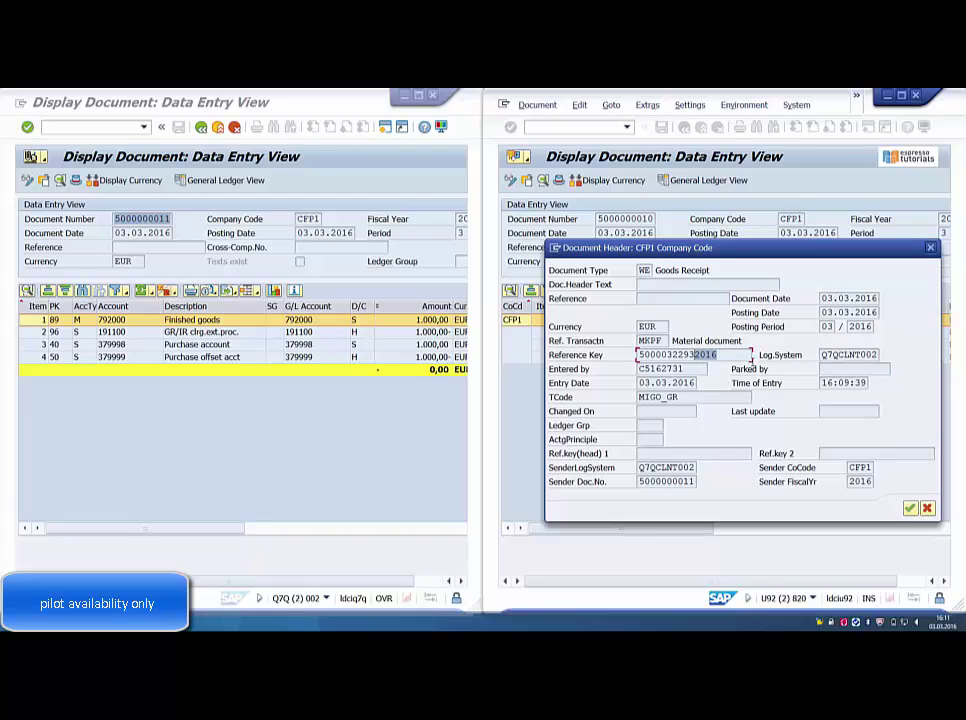
click(930, 248)
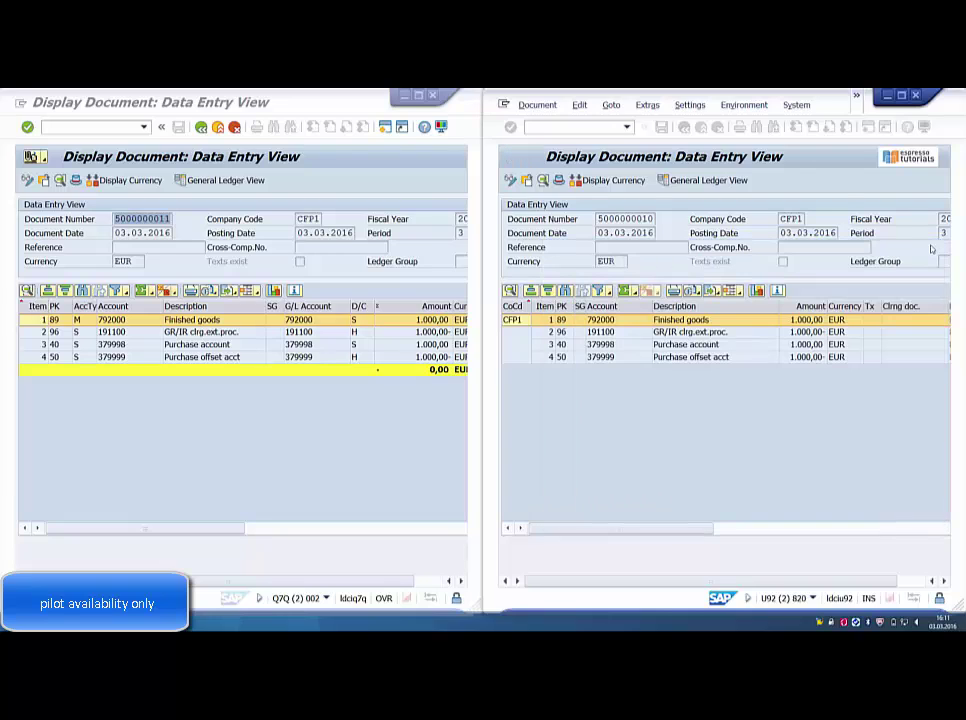
Leave the document displays and the comparison program, returning both SAP systems to the SAP Easy Access screen
click(684, 129)
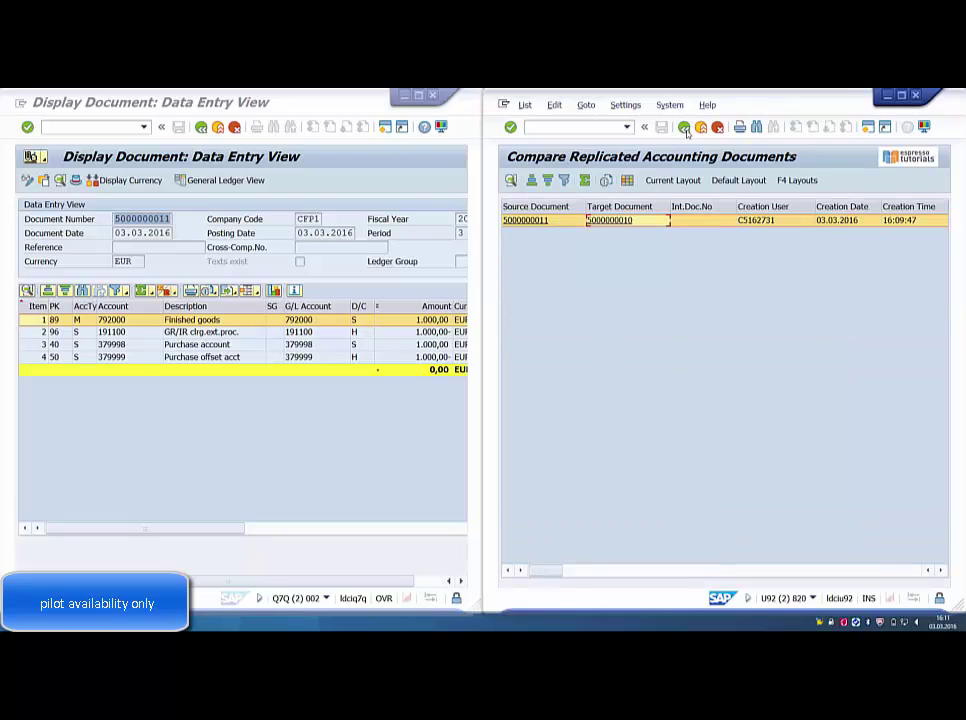
click(684, 128)
click(684, 128)
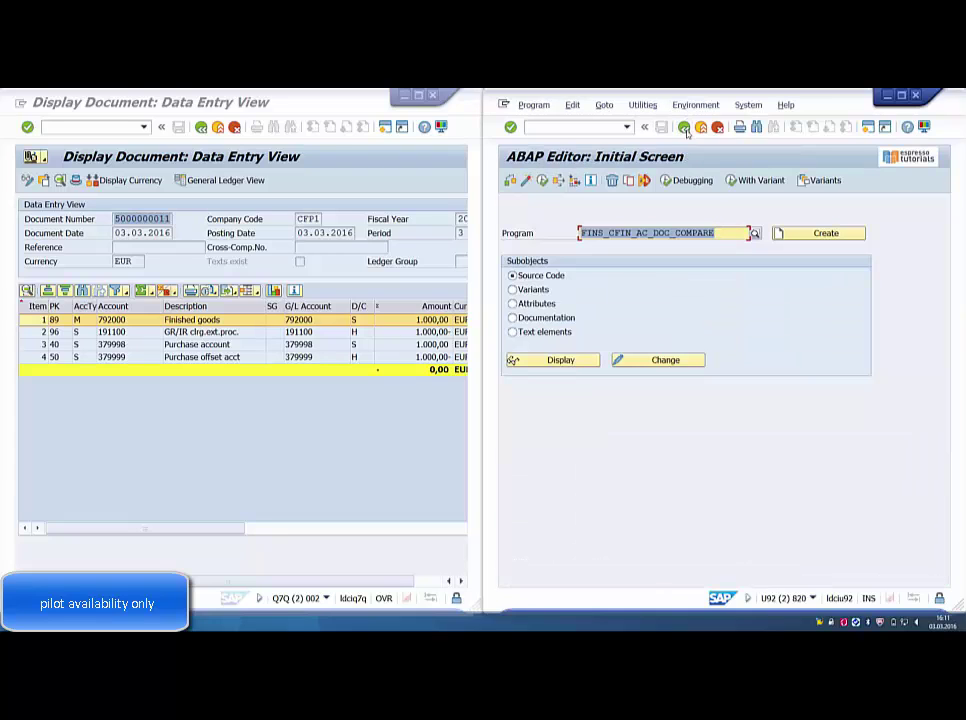
click(684, 128)
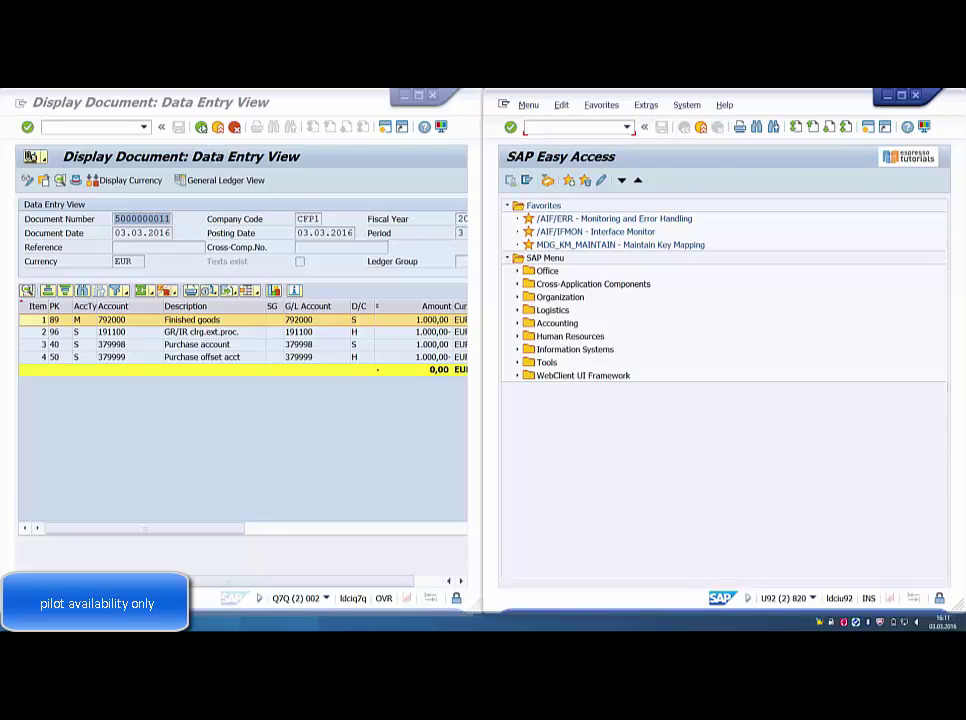
click(201, 128)
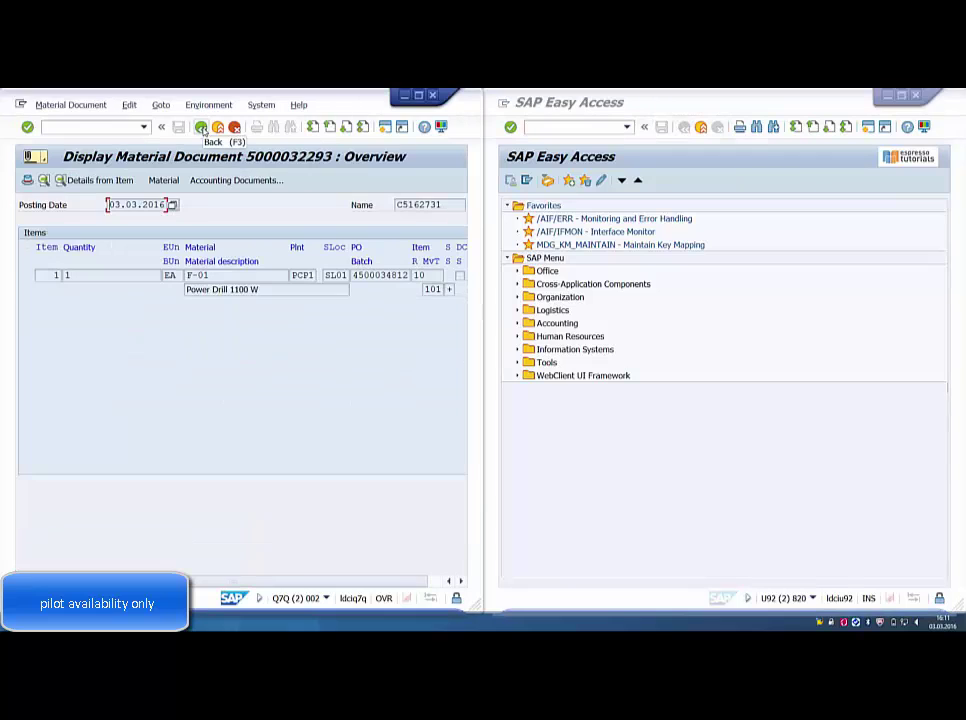
click(201, 129)
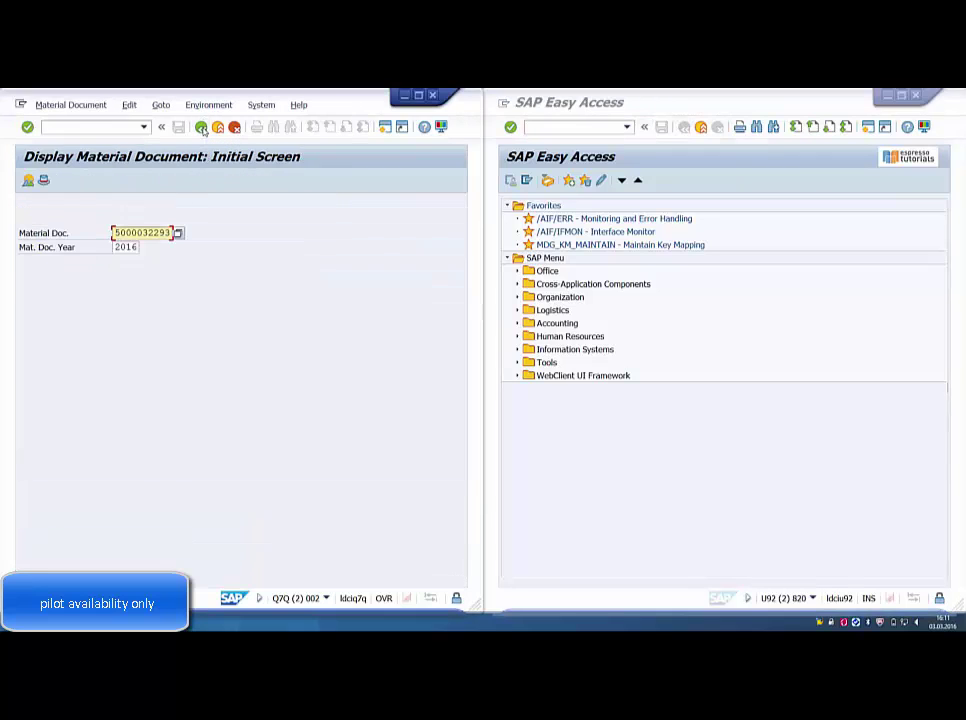
click(201, 128)
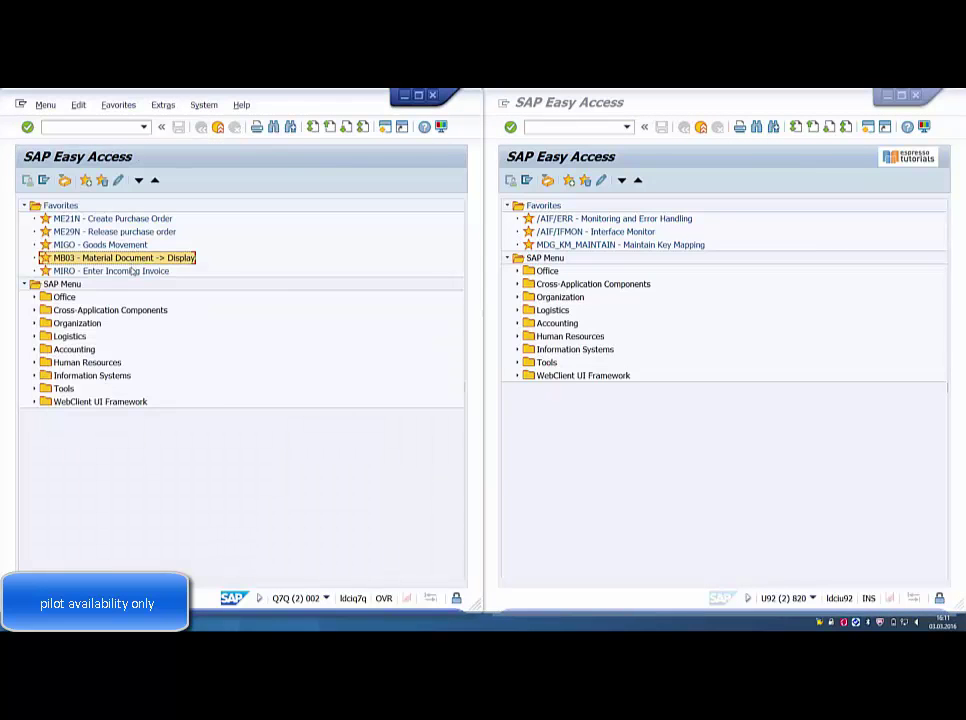
Start an incoming invoice in MIRO with invoice date 03.03.2016, amount 1000 and tax code V0 (No tax procedure)
click(128, 271)
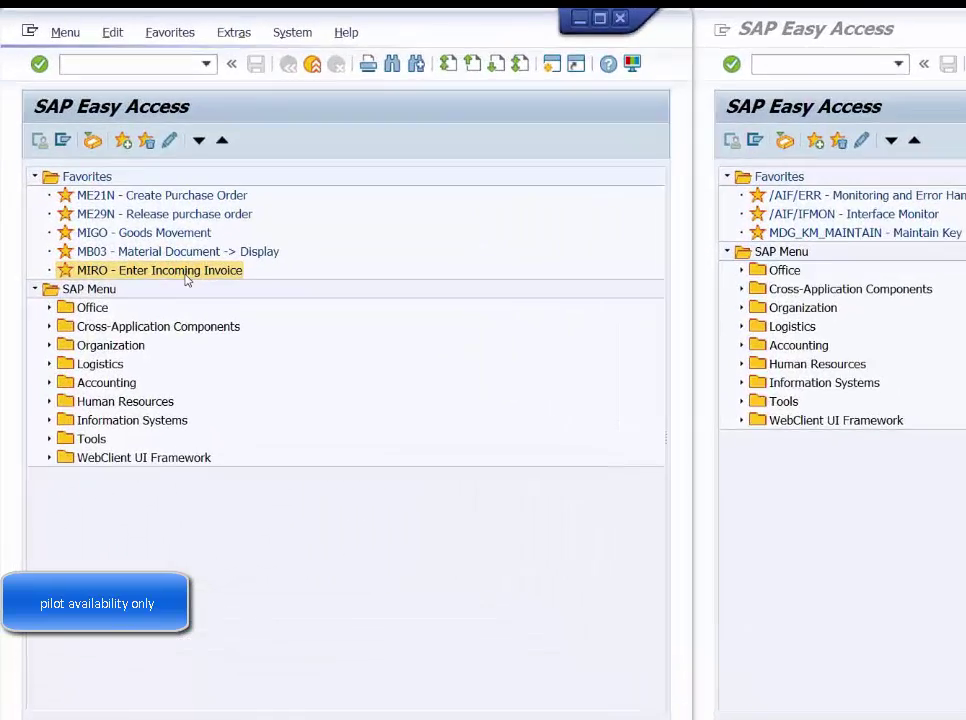
double_click(128, 271)
text(03.03.2016)
key(Tab)
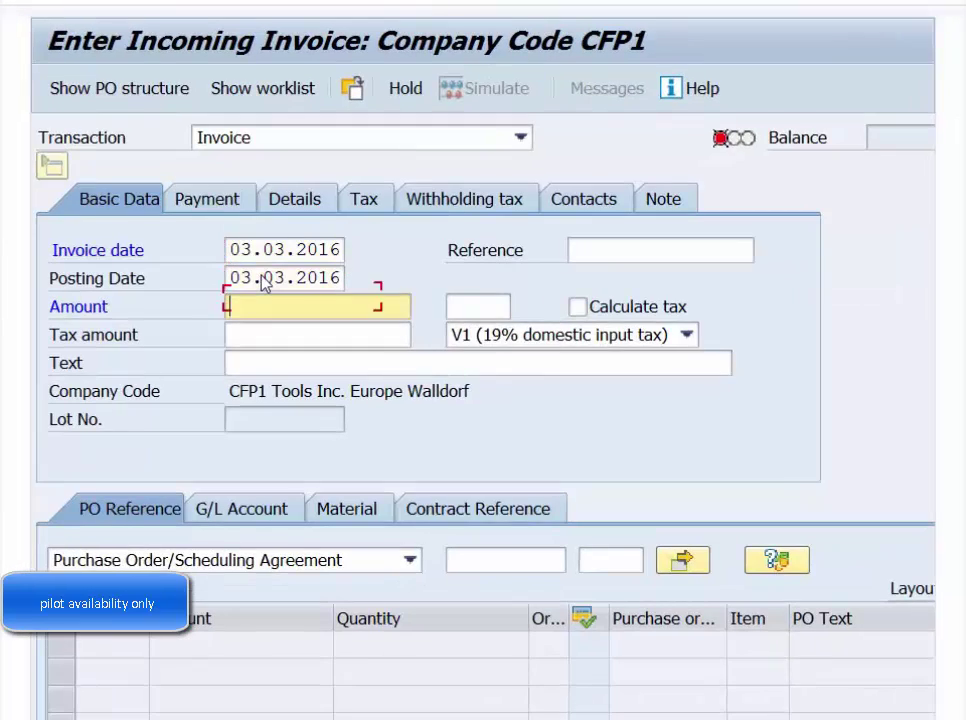
text(1000)
key(Tab)
key(Tab)
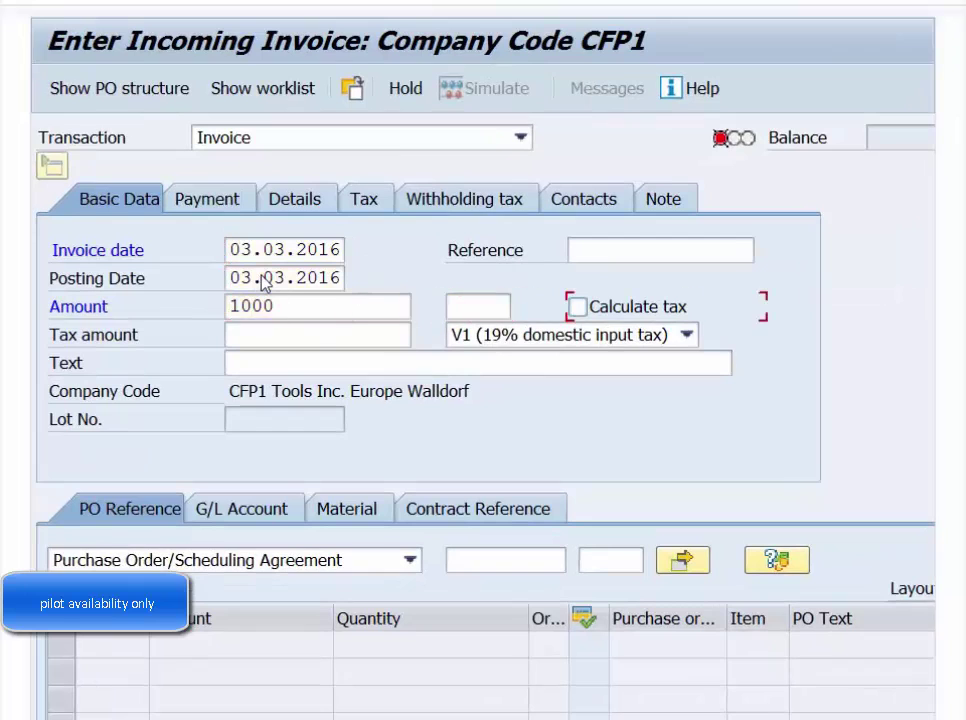
key(Tab)
key(Tab)
key(F4)
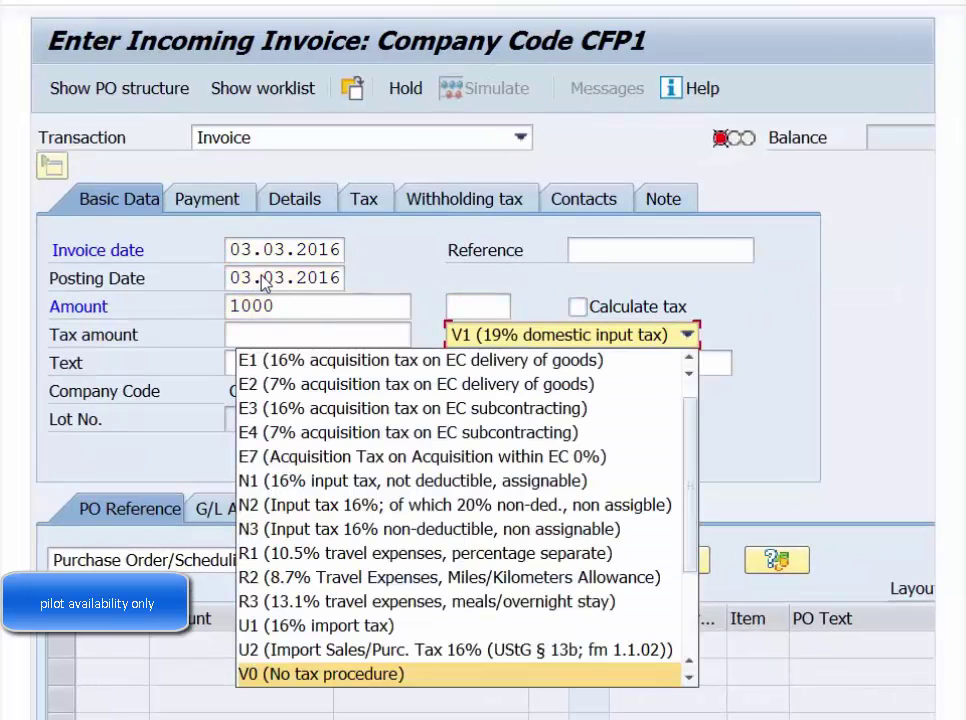
key(Return)
key(Tab)
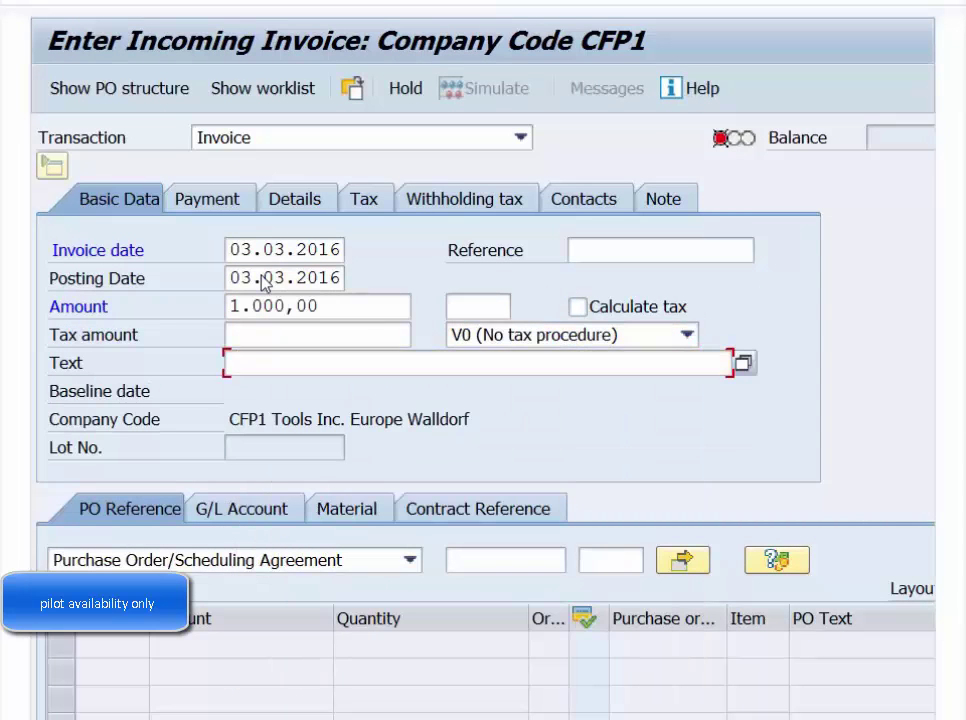
Reference the released purchase order in the incoming invoice to load its item, then post the invoice
key(Tab)
key(Tab)
text(4500034812)
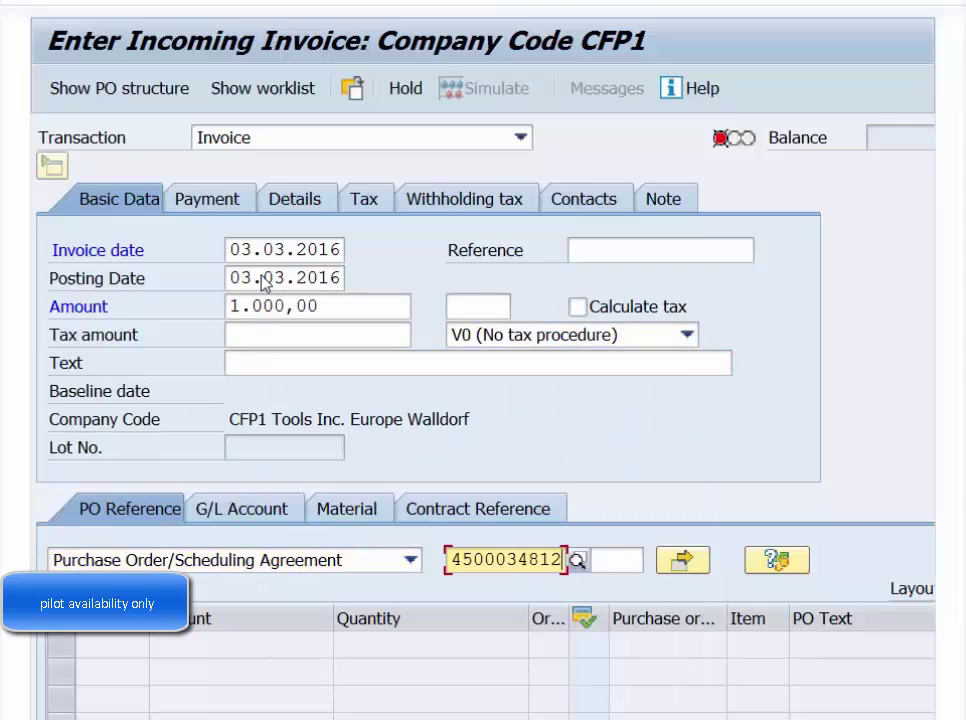
key(Return)
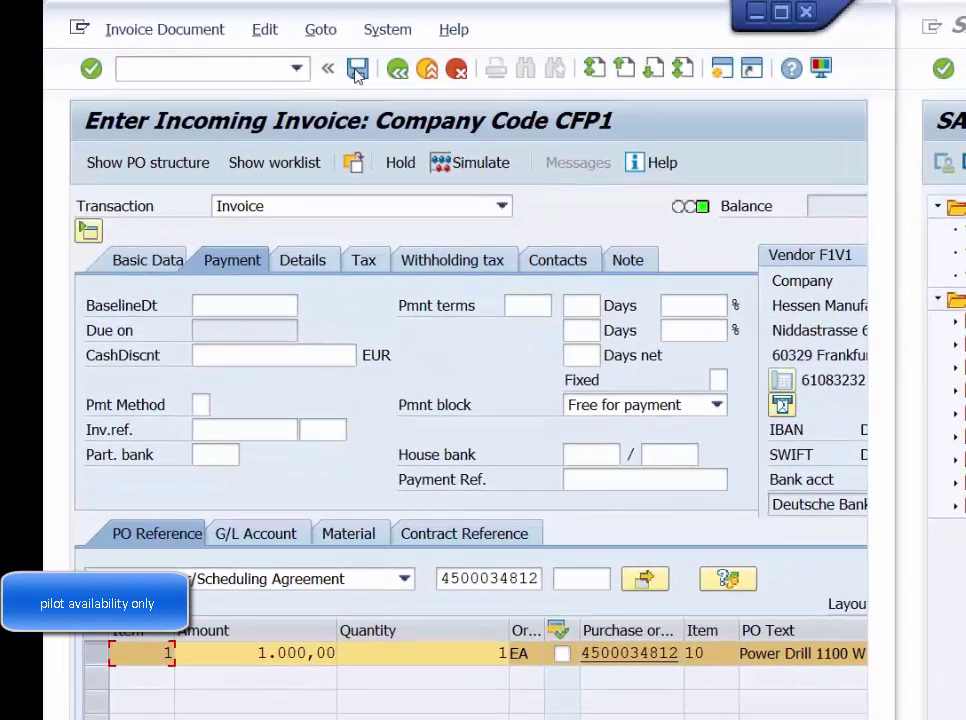
click(358, 70)
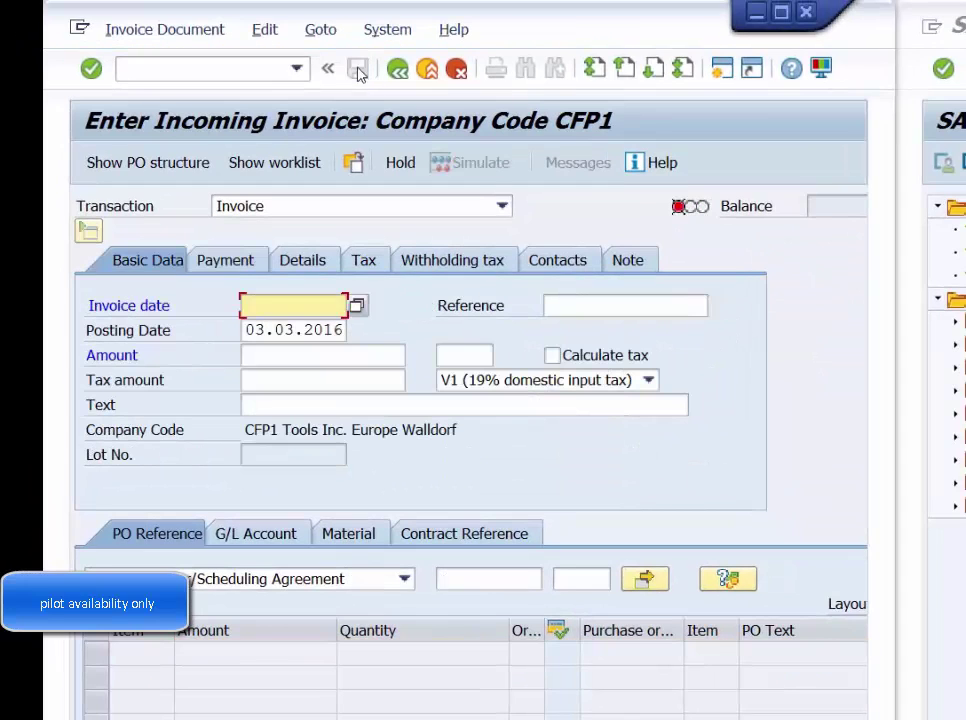
Display the posted invoice document, open its follow-on accounting document and select the accounting document number for copying
click(172, 30)
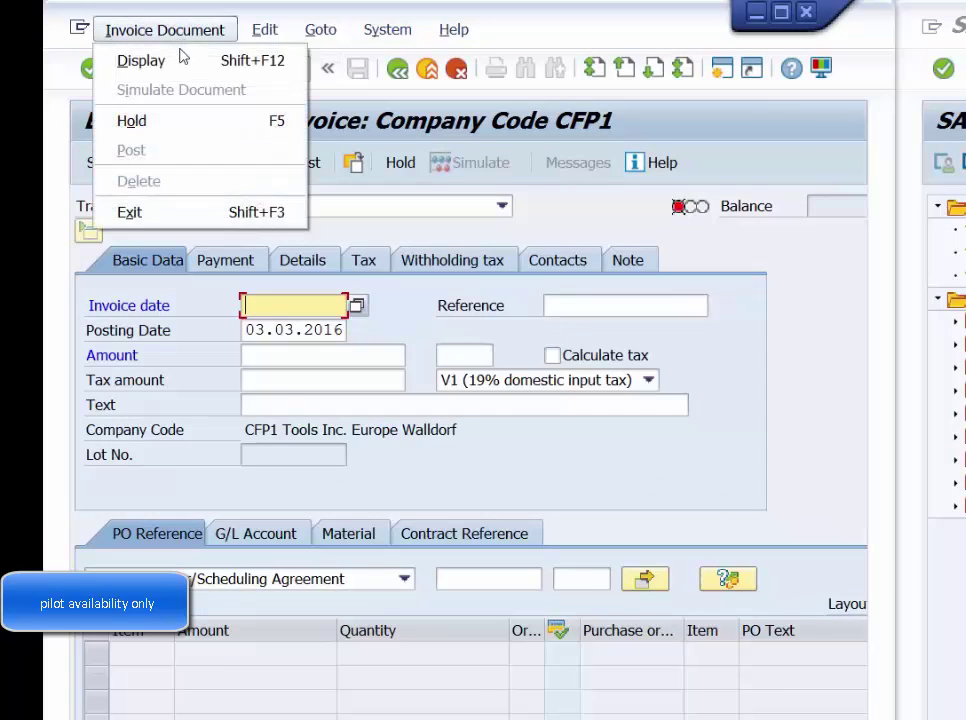
click(187, 67)
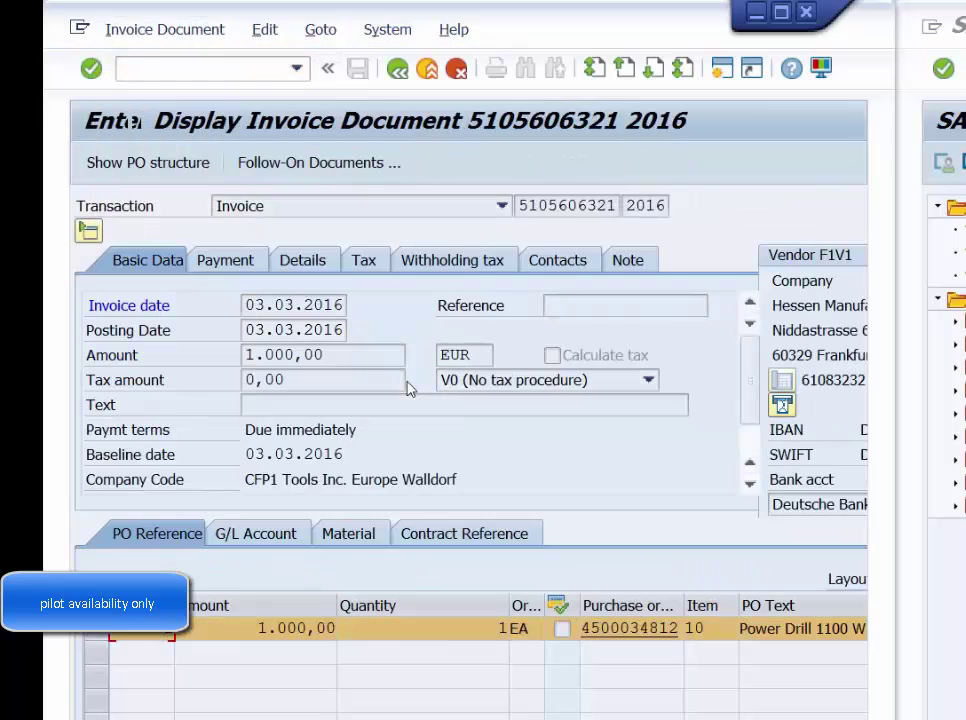
click(320, 165)
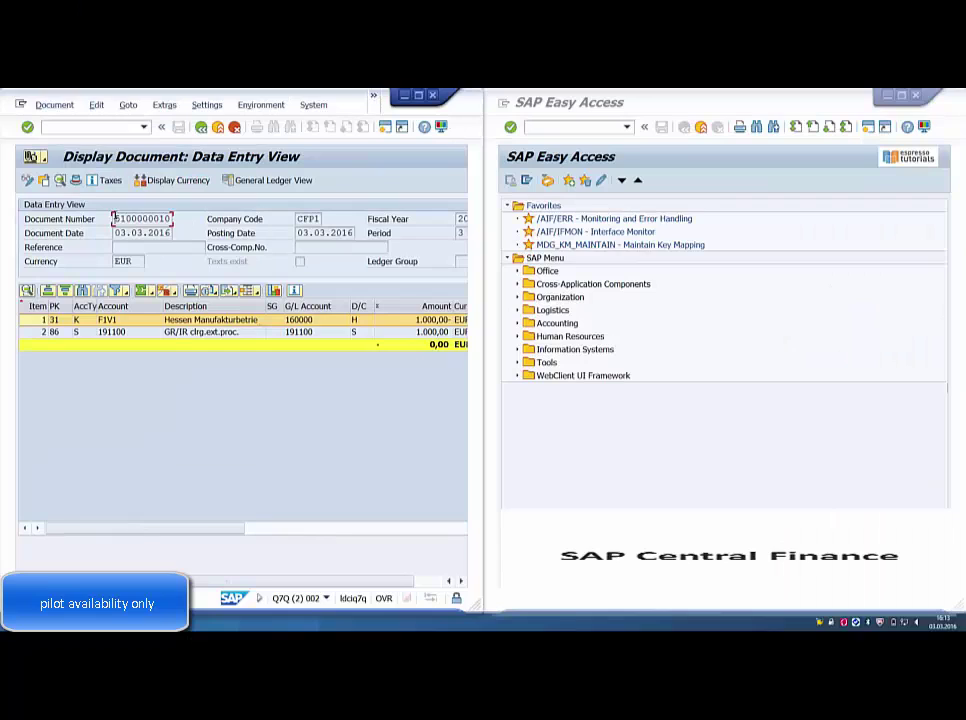
drag(114, 218, 202, 243)
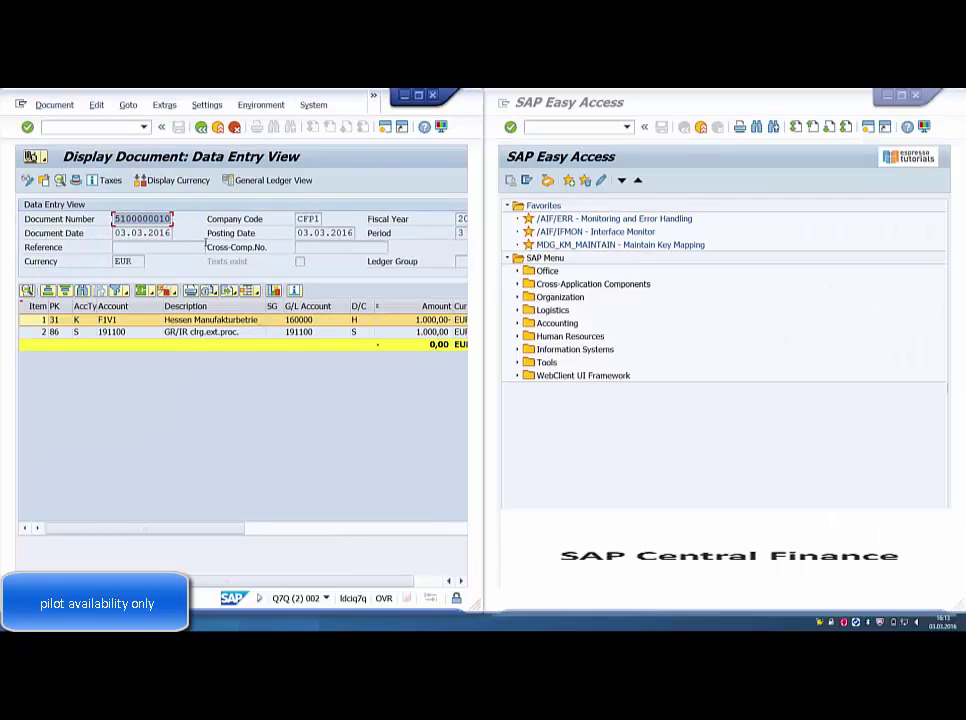
In the Central Finance system, start the program FINS_CFIN_AC_DOC_COMPARE through transaction se38 for the invoice comparison
click(623, 245)
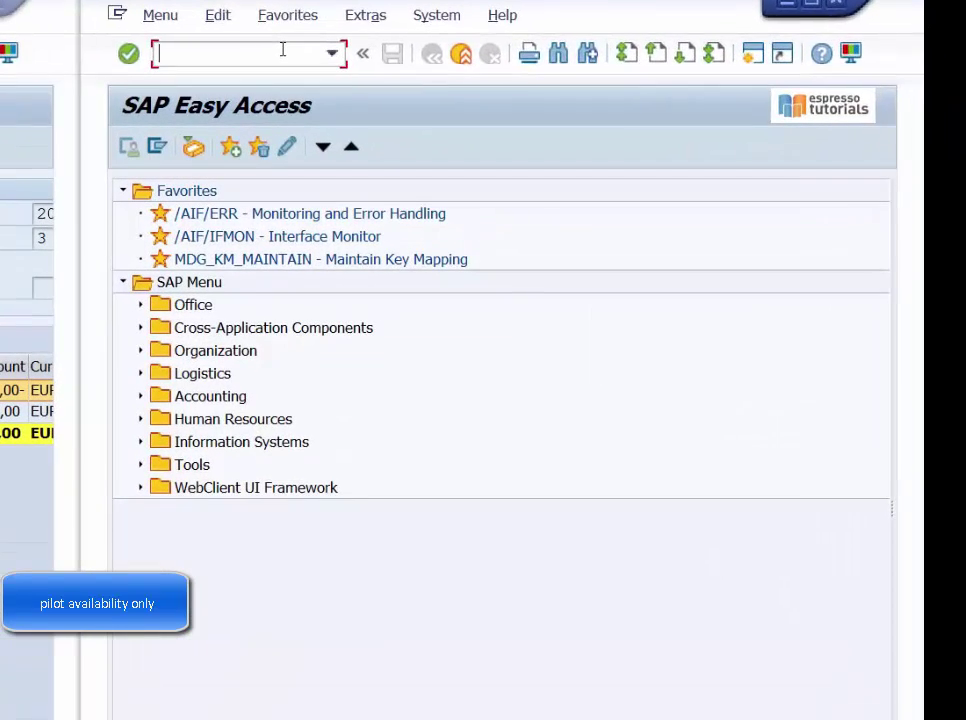
text(se38)
key(Return)
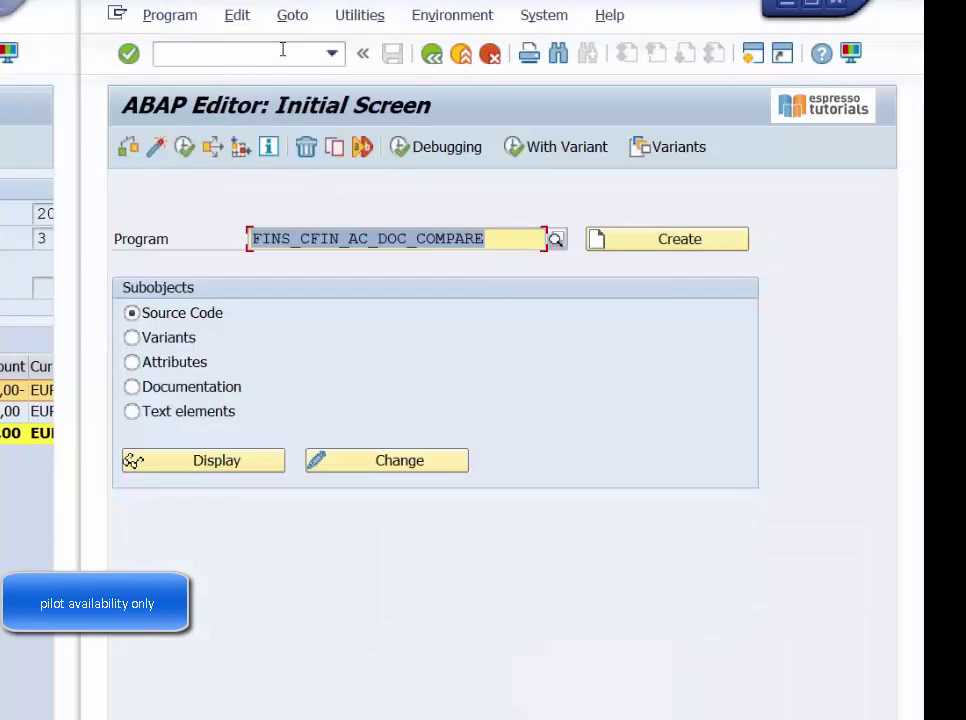
key(F8)
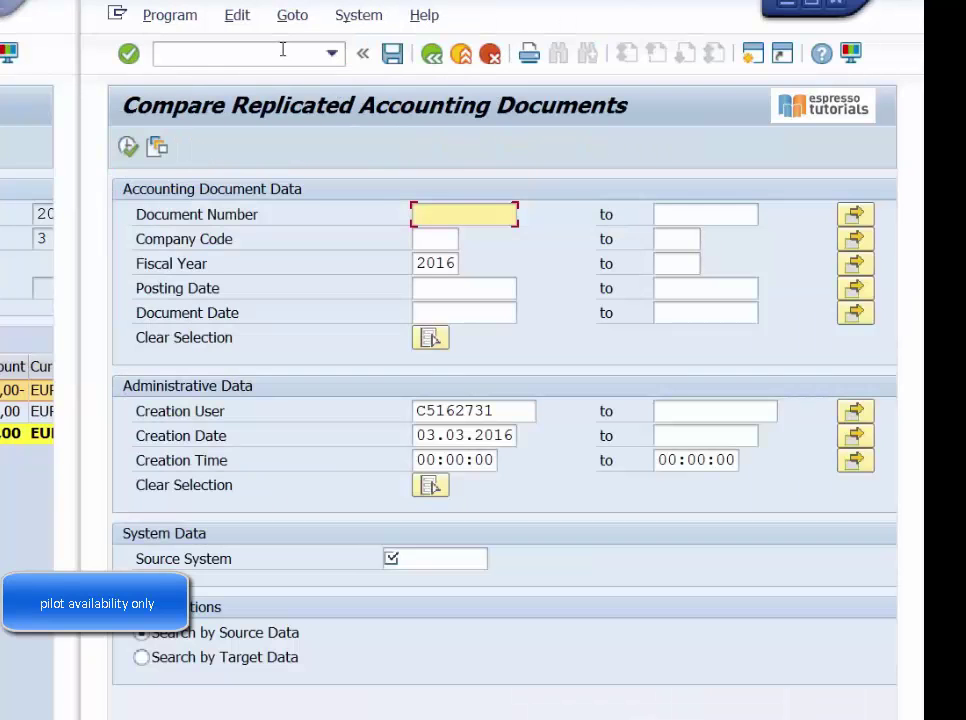
Search for the replicated invoice by its accounting document number with source system Q7QCLNT002, then return to the selection screen
text(5100000010)
key(Tab)
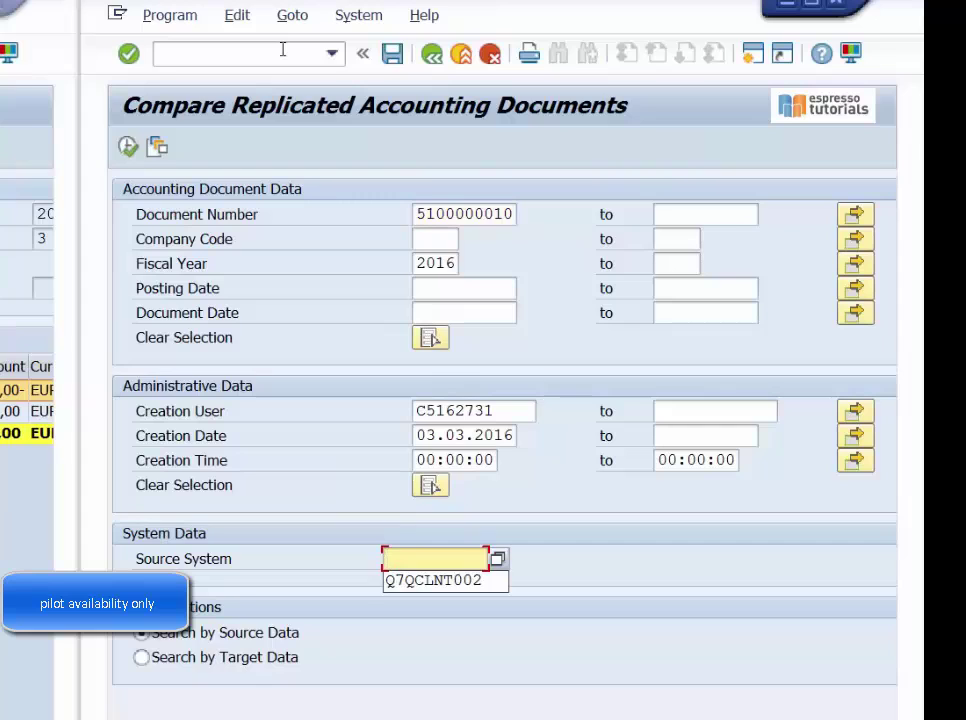
key(Down)
key(Return)
key(F8)
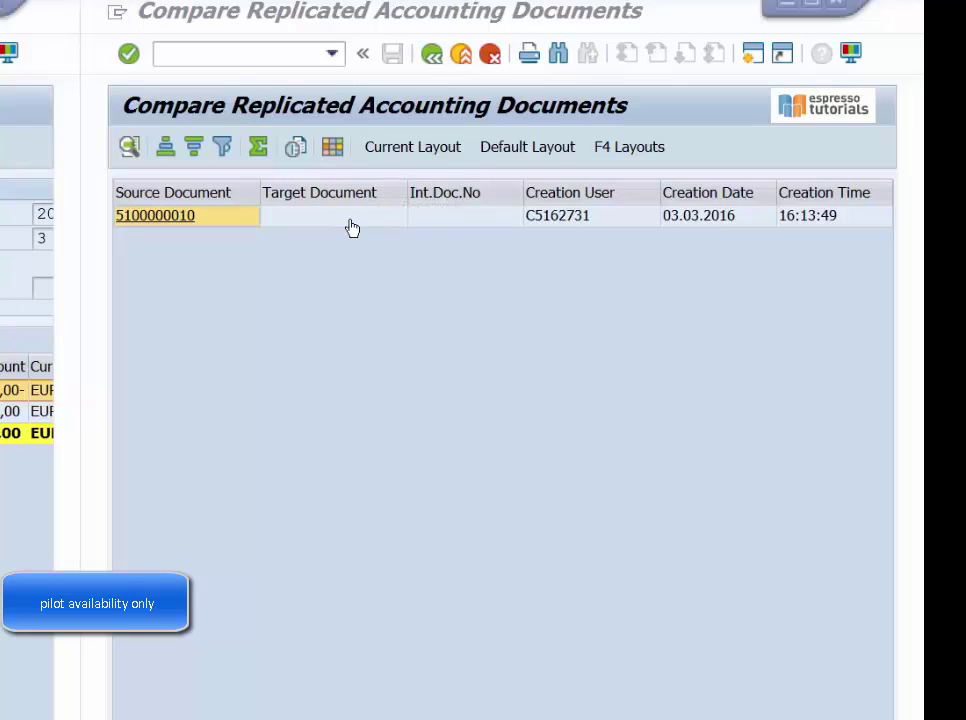
click(435, 58)
click(435, 58)
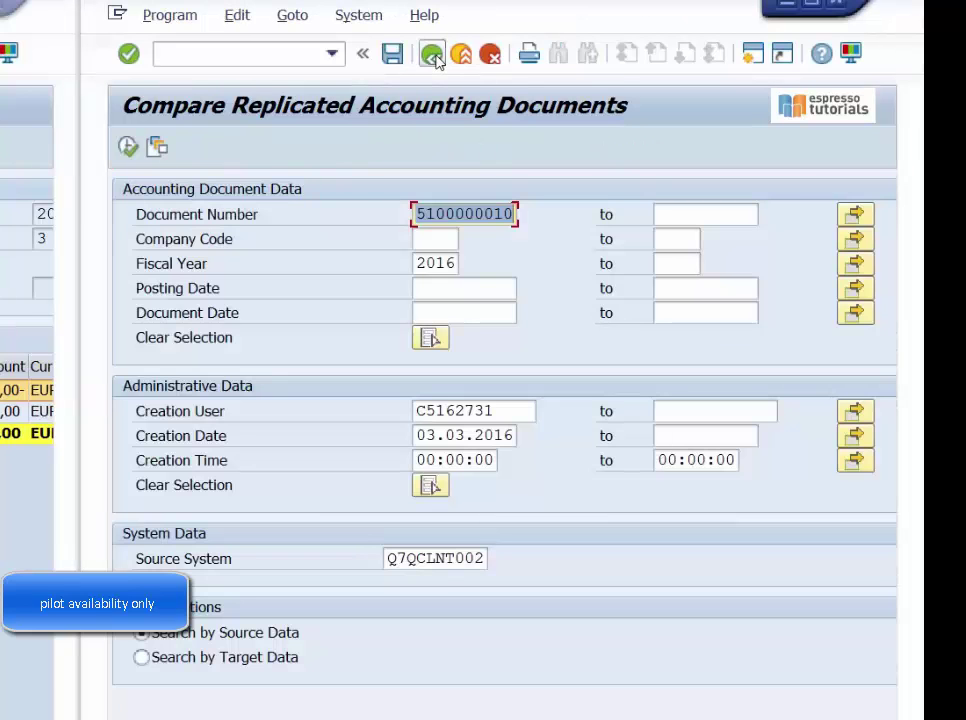
Leave the comparison program, start Monitoring and Error Handling (/AIF/ERR) from the favorites, load variant JS and execute the selection
click(435, 58)
click(435, 58)
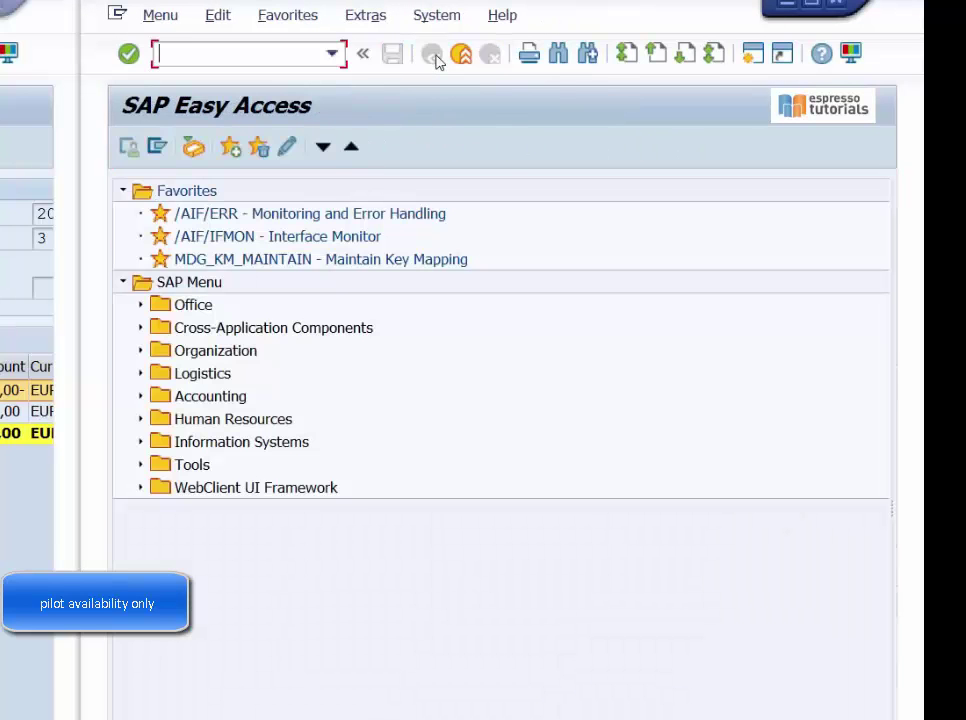
click(340, 216)
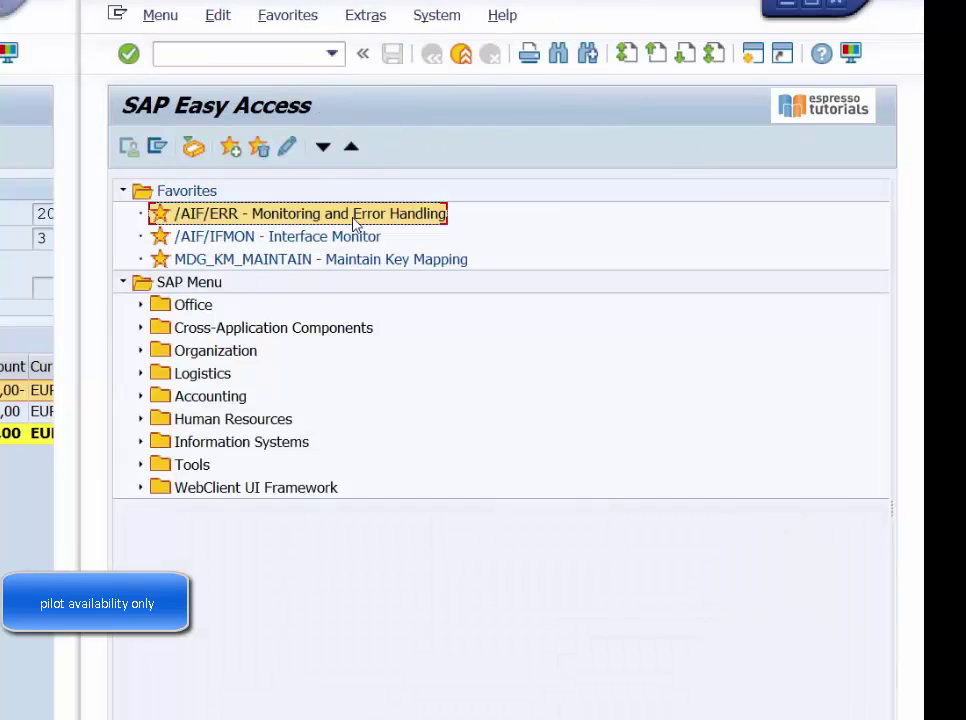
double_click(322, 219)
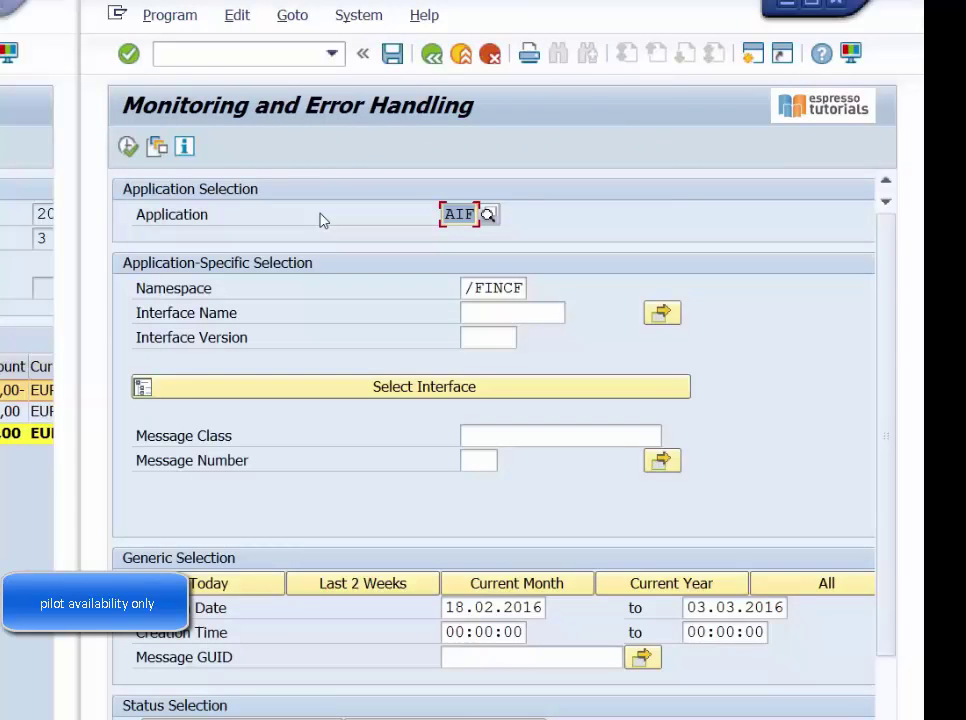
click(157, 147)
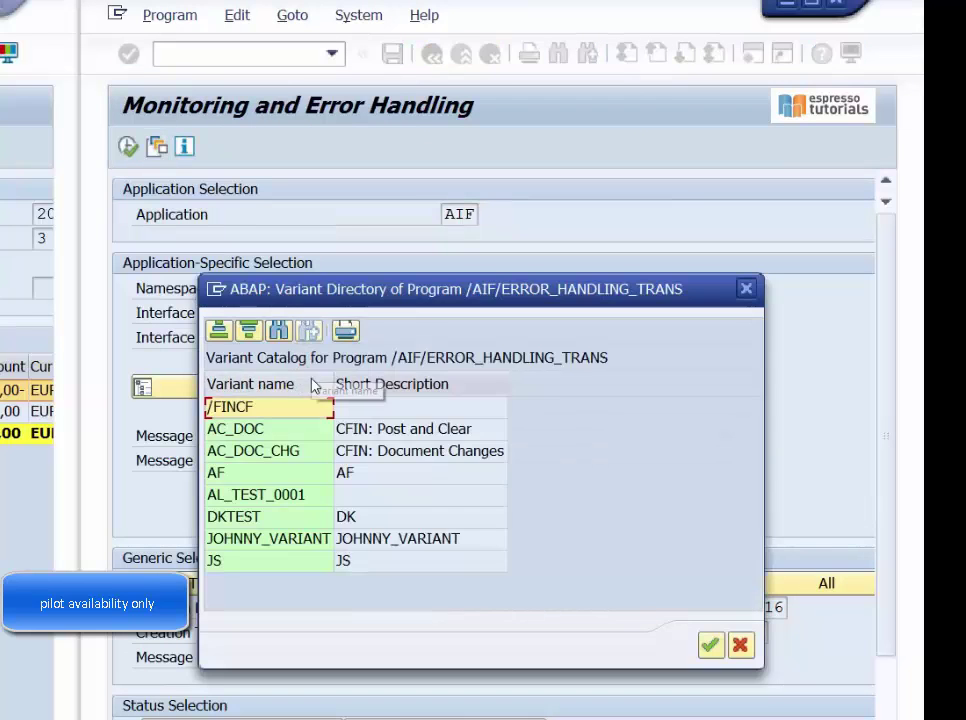
double_click(265, 567)
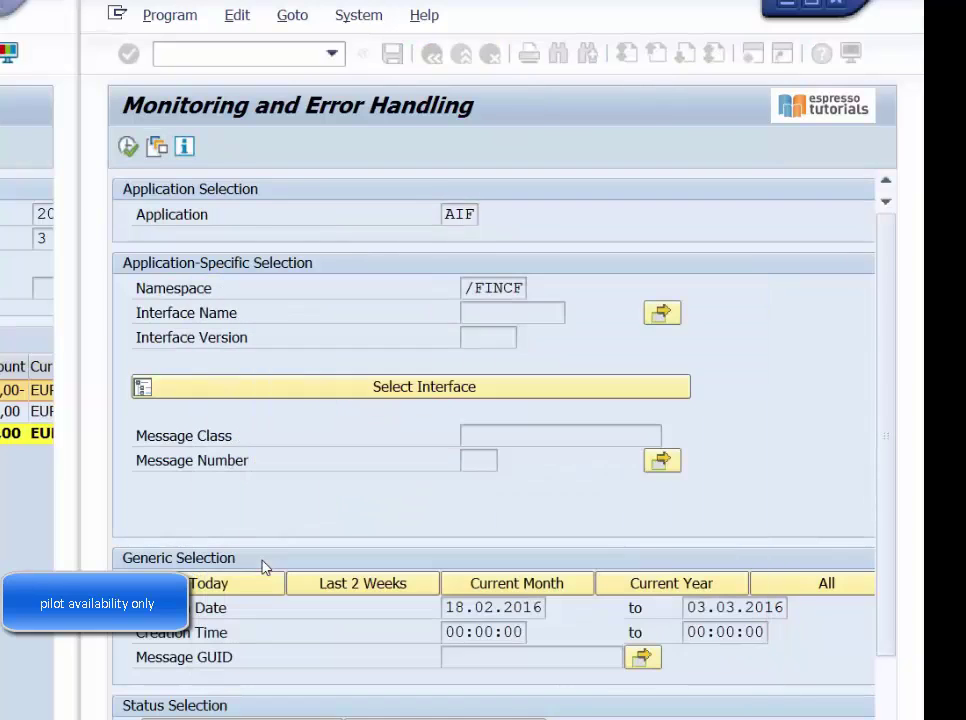
click(129, 148)
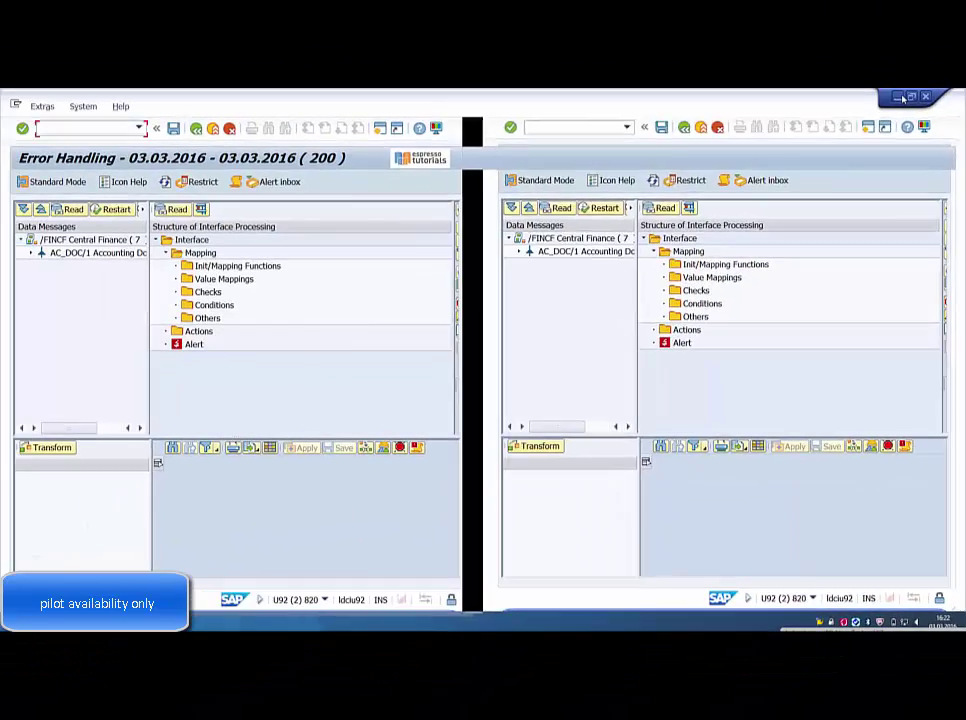
Expand the AC_DOC/1 Accounting Document messages, widen the message list to show its key fields and highlight the Ref.Doc.No column
click(903, 97)
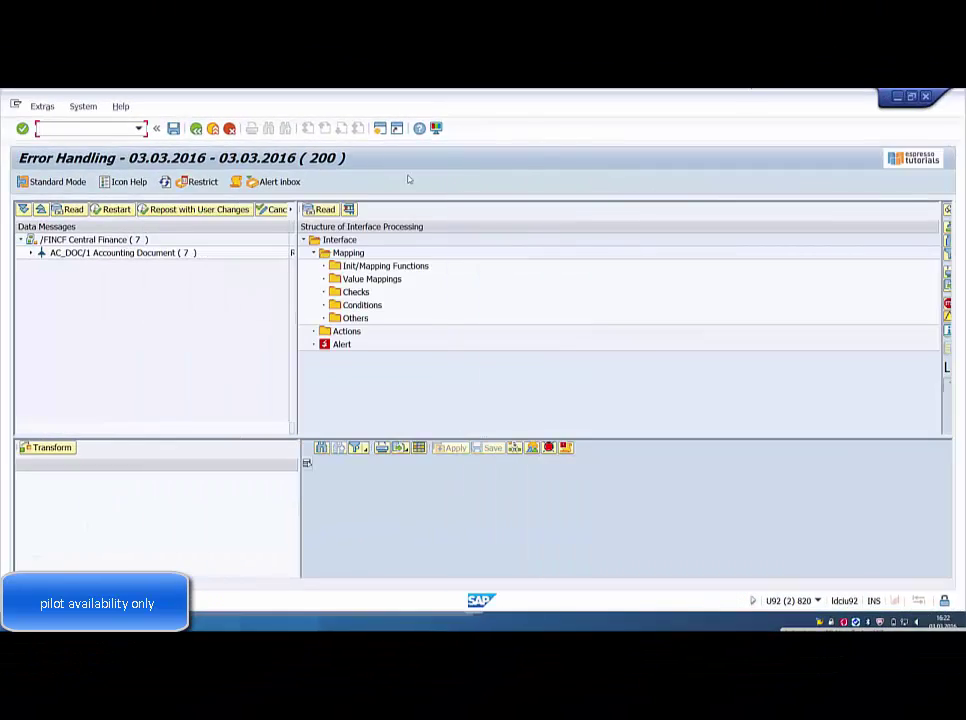
click(31, 253)
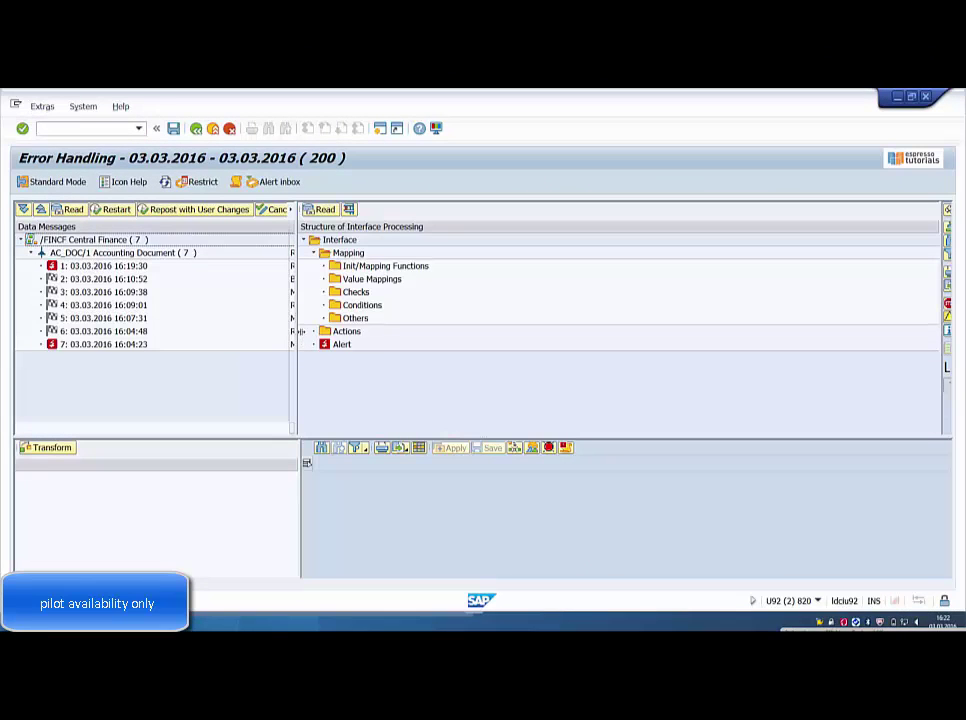
drag(299, 345, 512, 416)
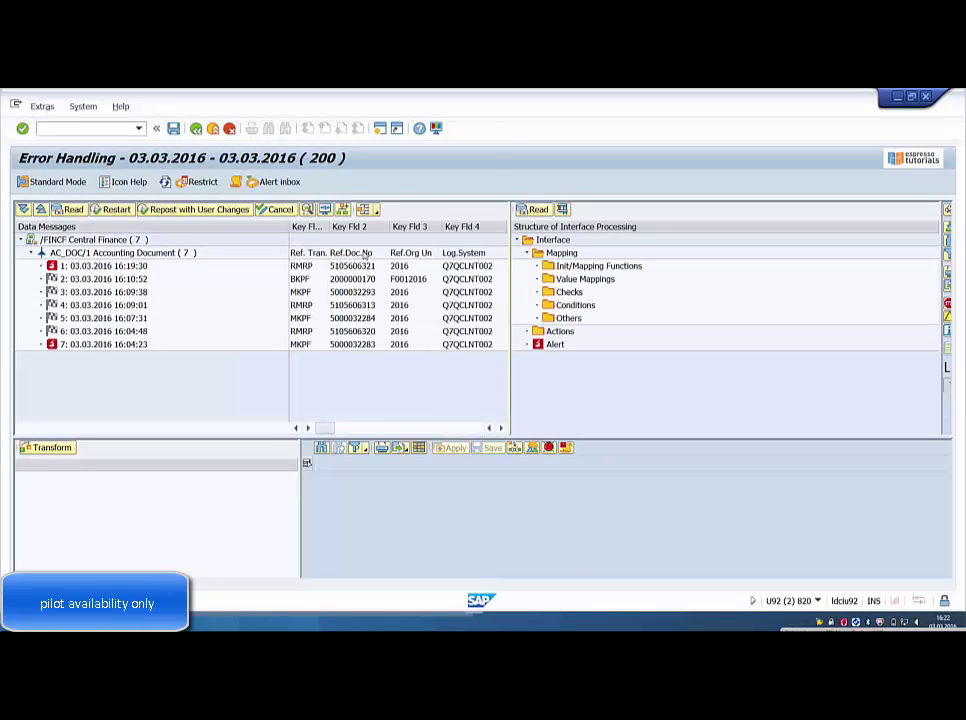
click(361, 229)
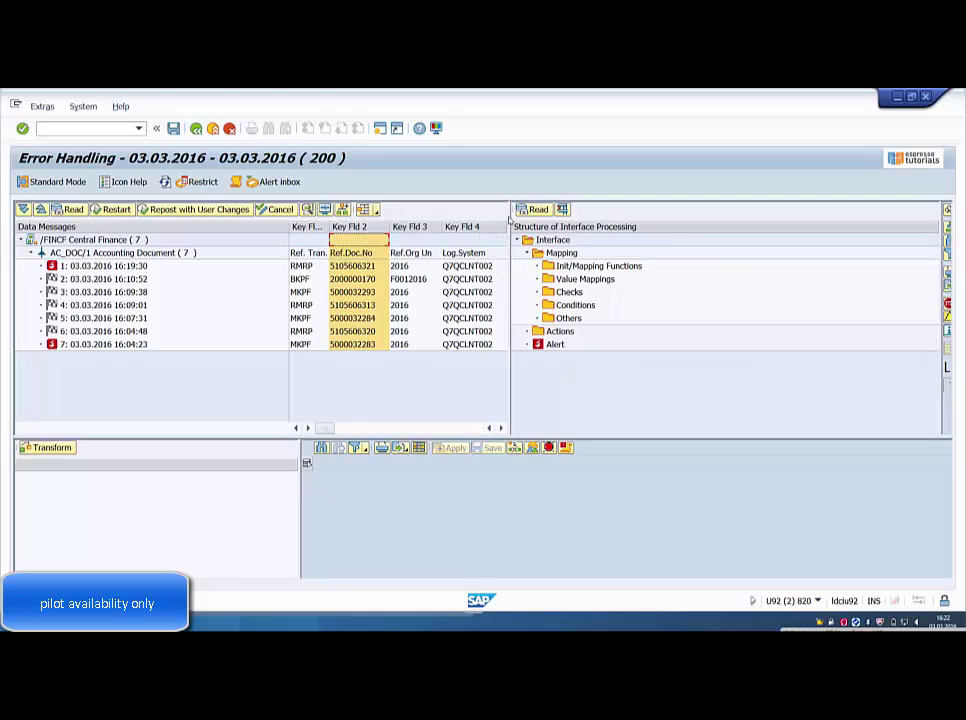
Switch to the source system's invoice document and place its window below the message list to check its reference document number
key(alt+Tab)
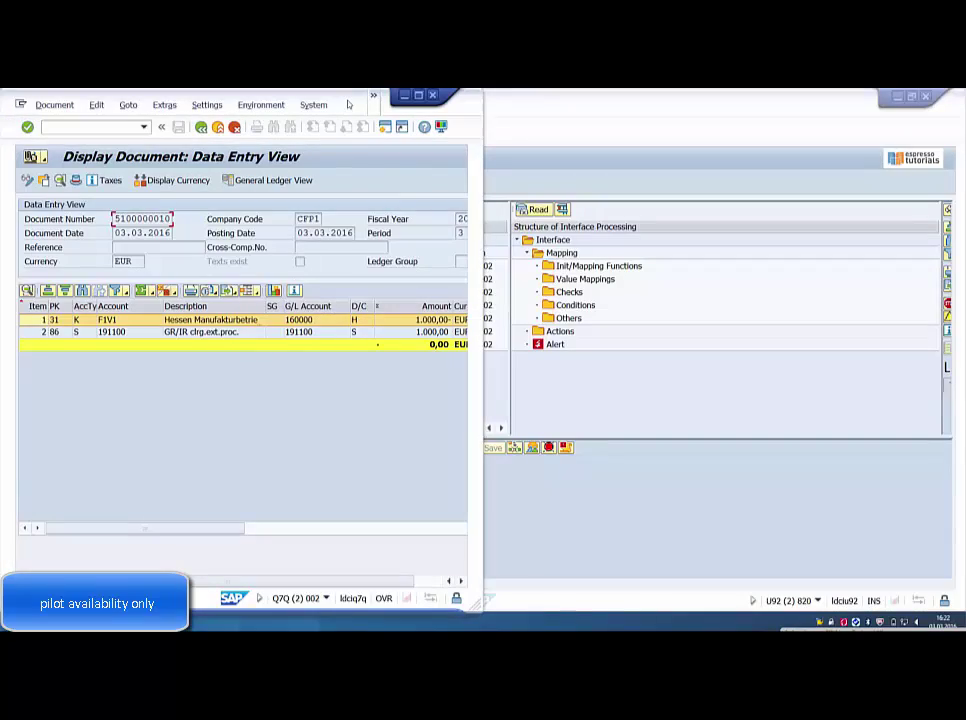
drag(349, 104, 486, 362)
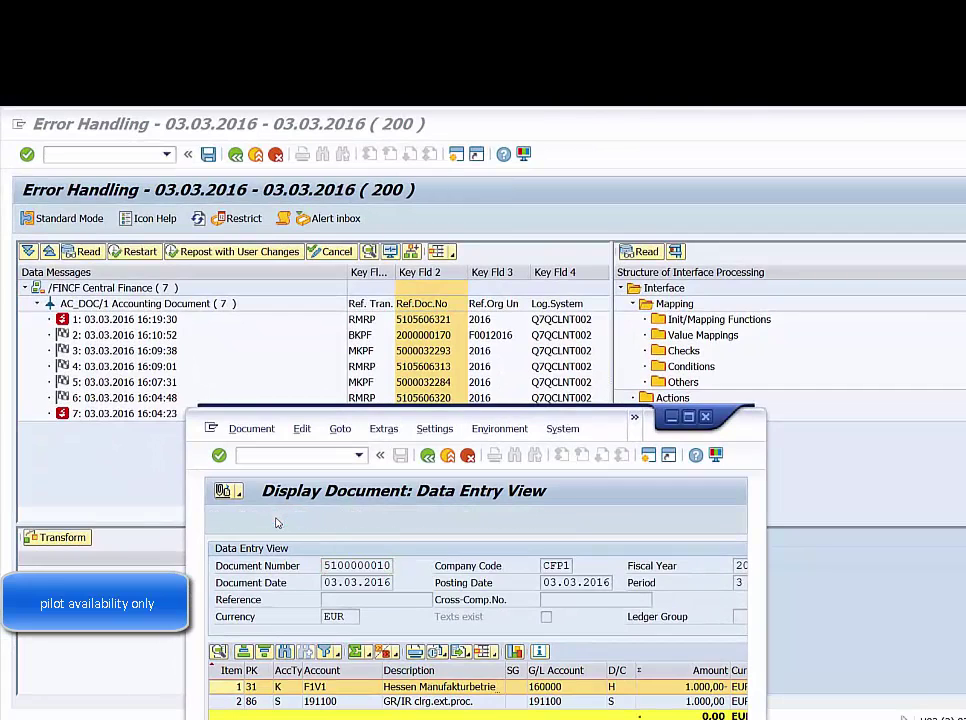
click(260, 490)
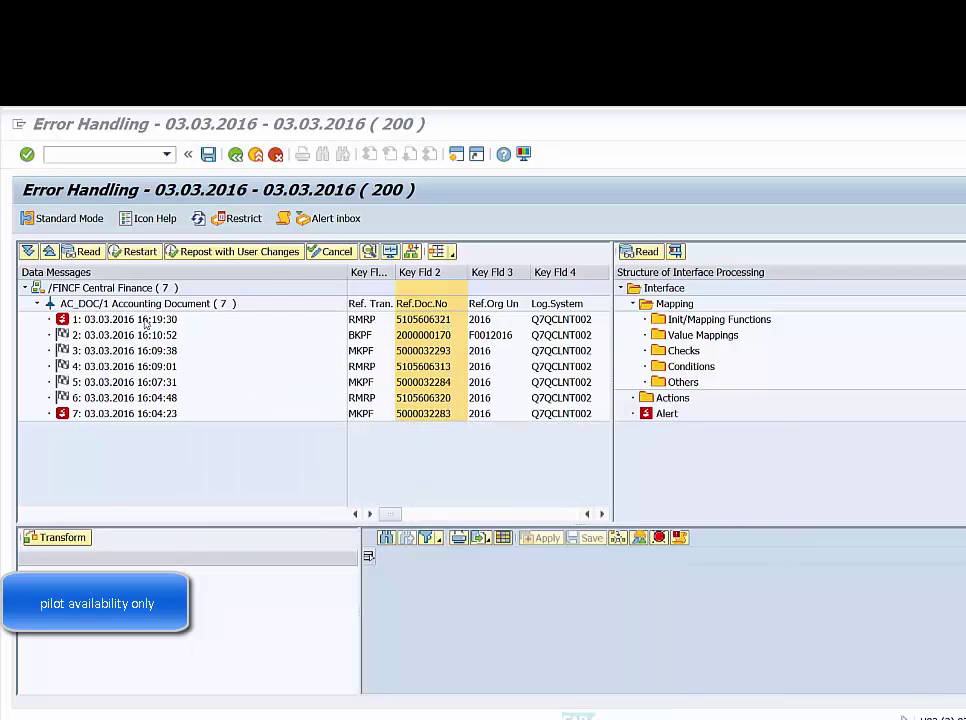
Open the 16:19:30 message and enlarge the log area, hiding the Functions, Hints and Texts columns to read the full message texts
click(146, 320)
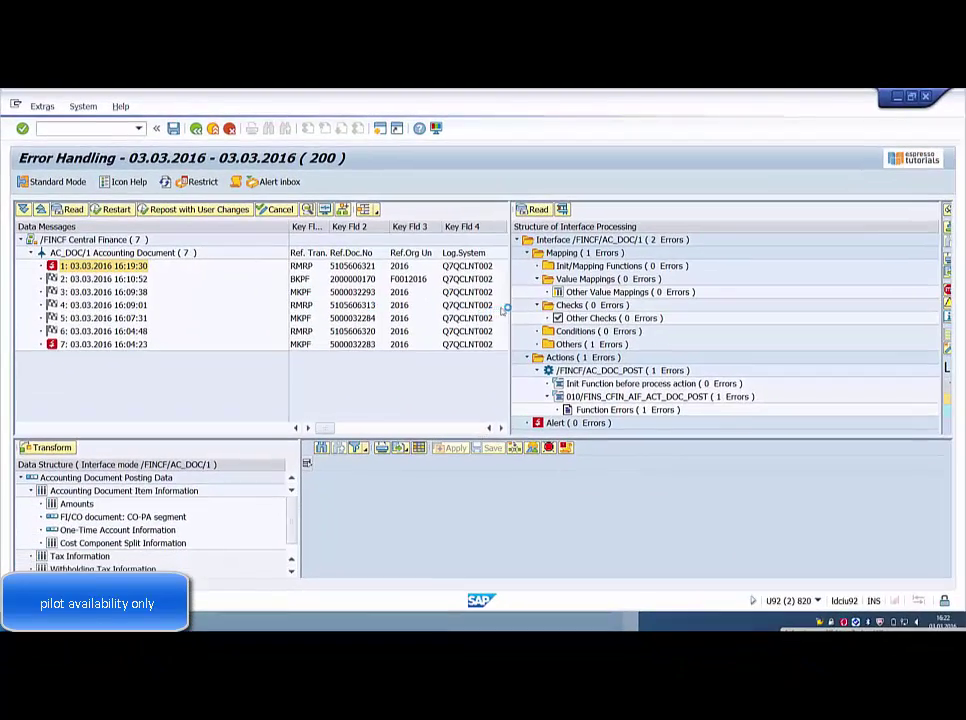
drag(514, 308, 381, 308)
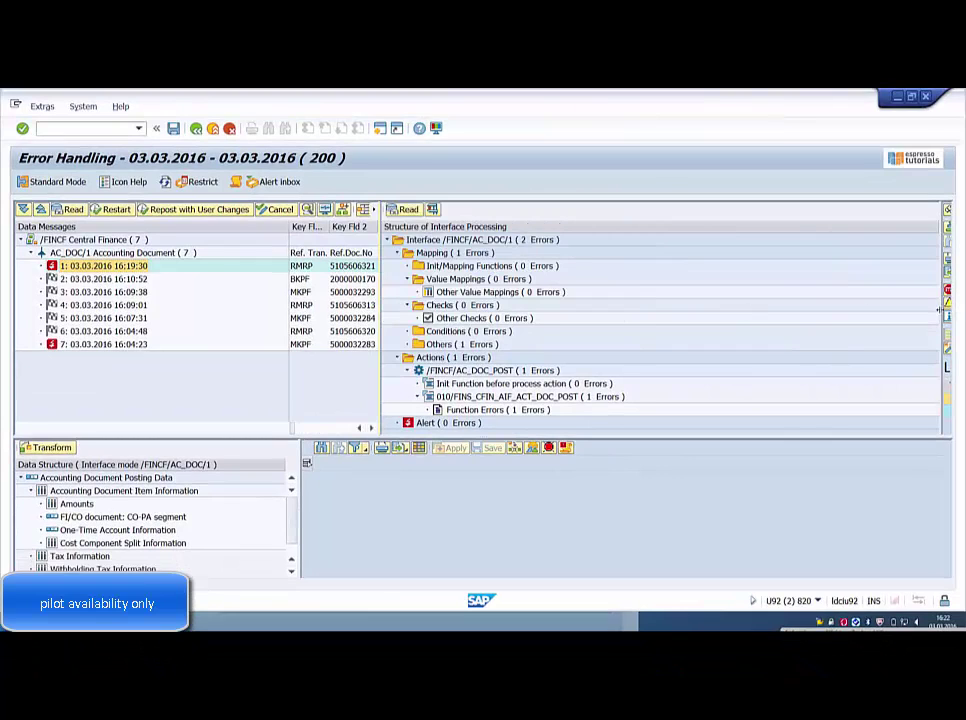
drag(940, 315, 688, 392)
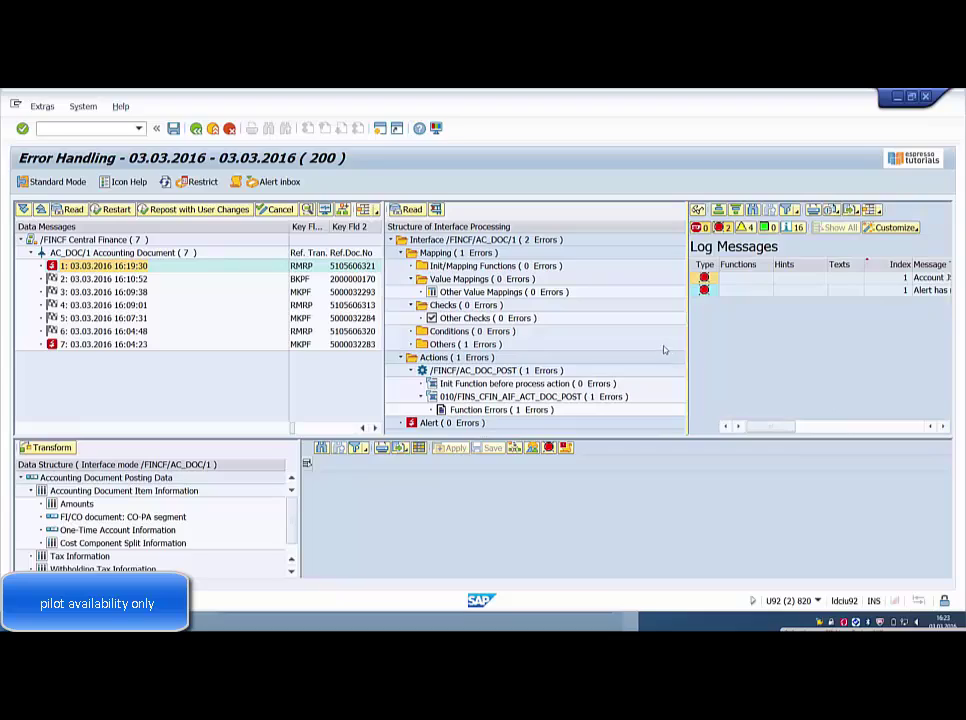
drag(688, 335, 593, 354)
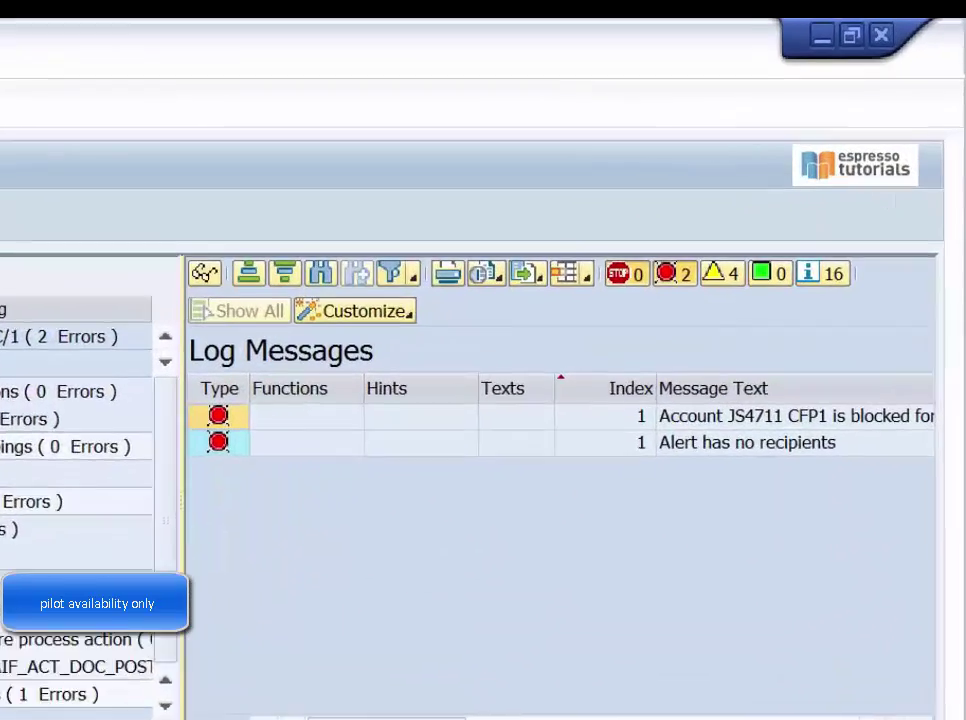
drag(290, 388, 280, 560)
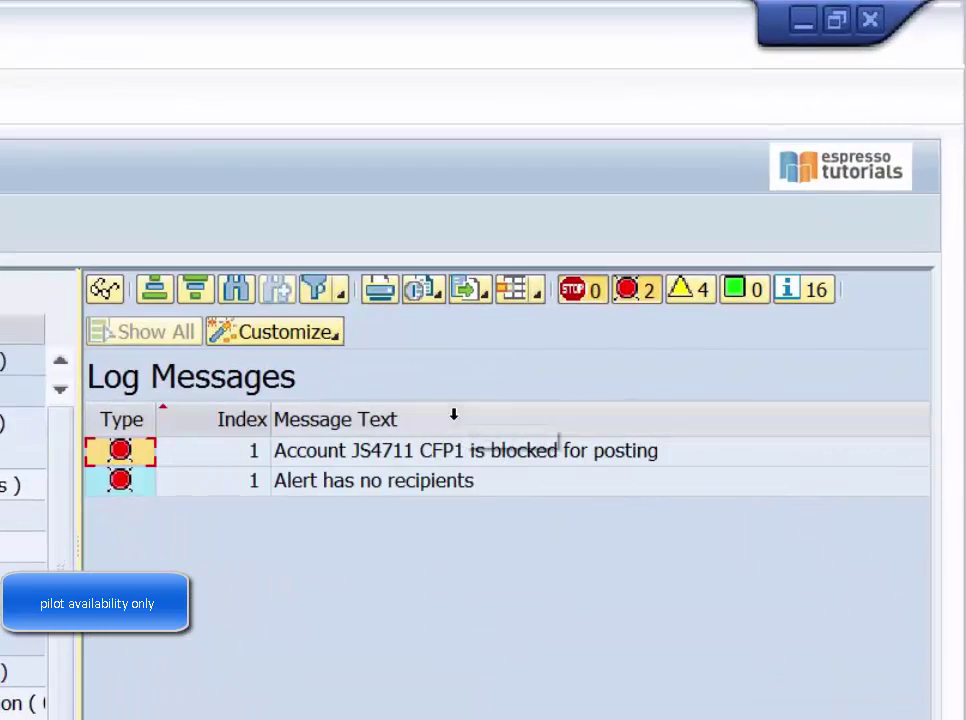
click(448, 457)
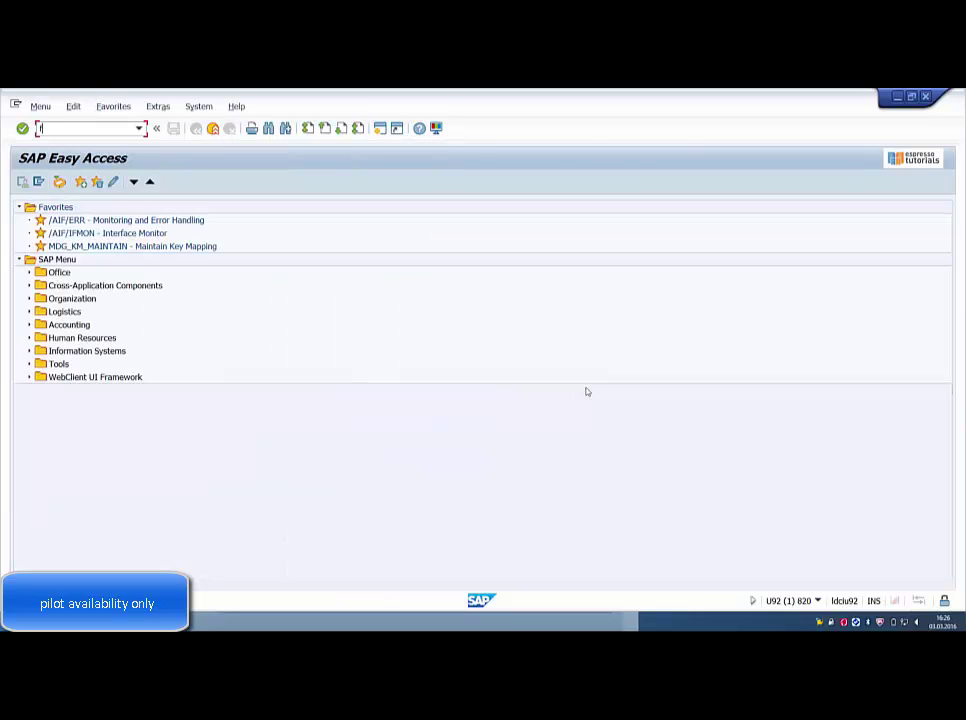
Open vendor Hessen Manufakturbetrieb GmbH in company code CFP1 for changing through transaction fk02
text(fk02)
key(Return)
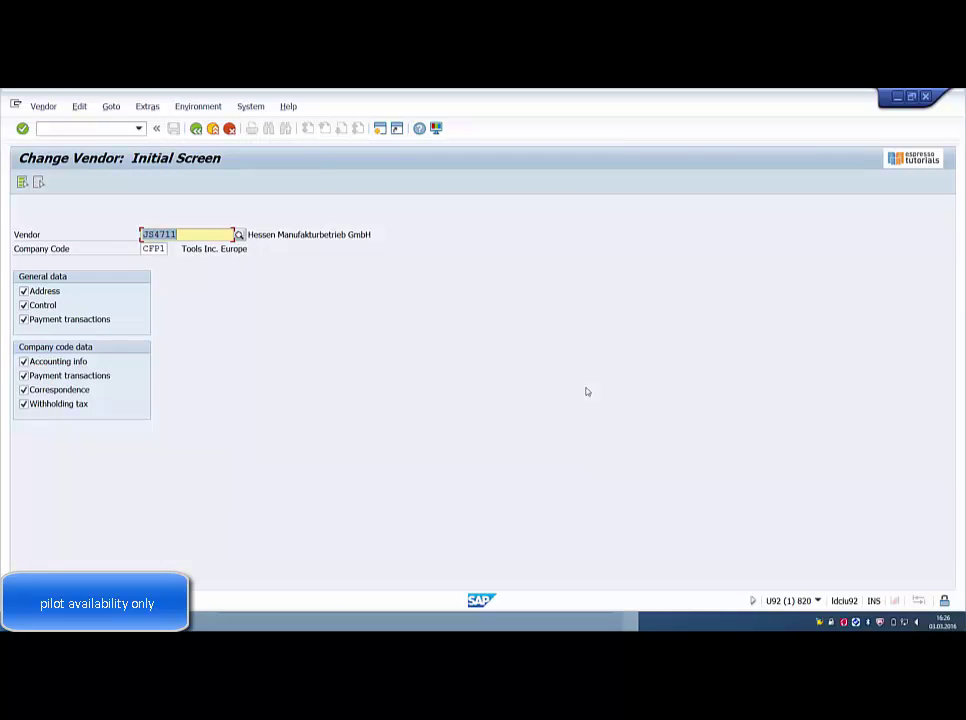
key(Return)
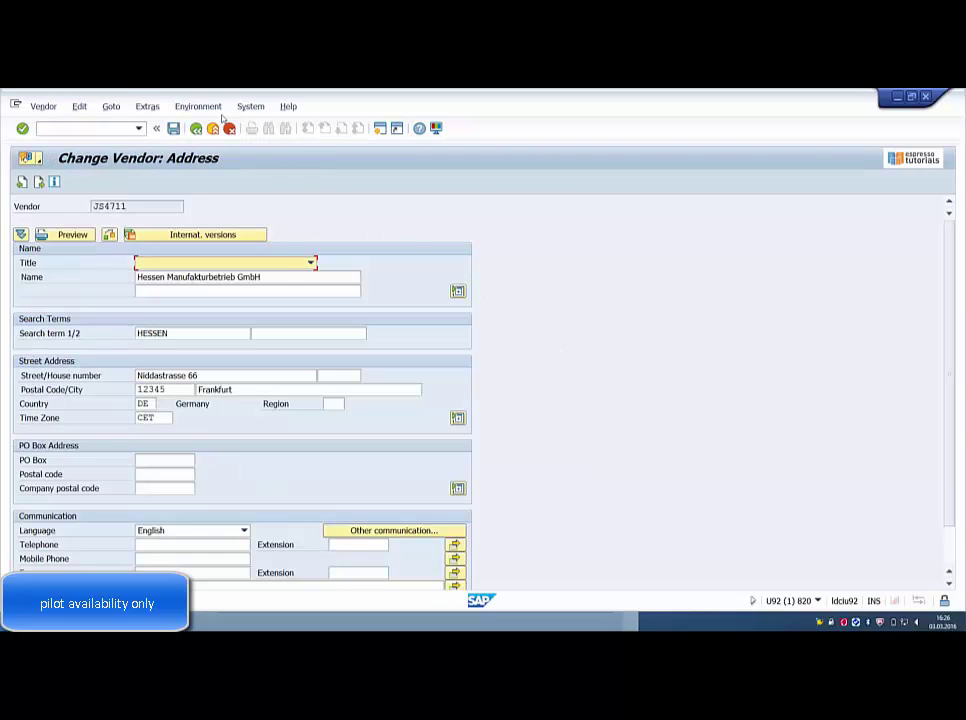
Remove the vendor's posting block for all company codes, save the vendor and exit the transaction
click(147, 106)
click(145, 141)
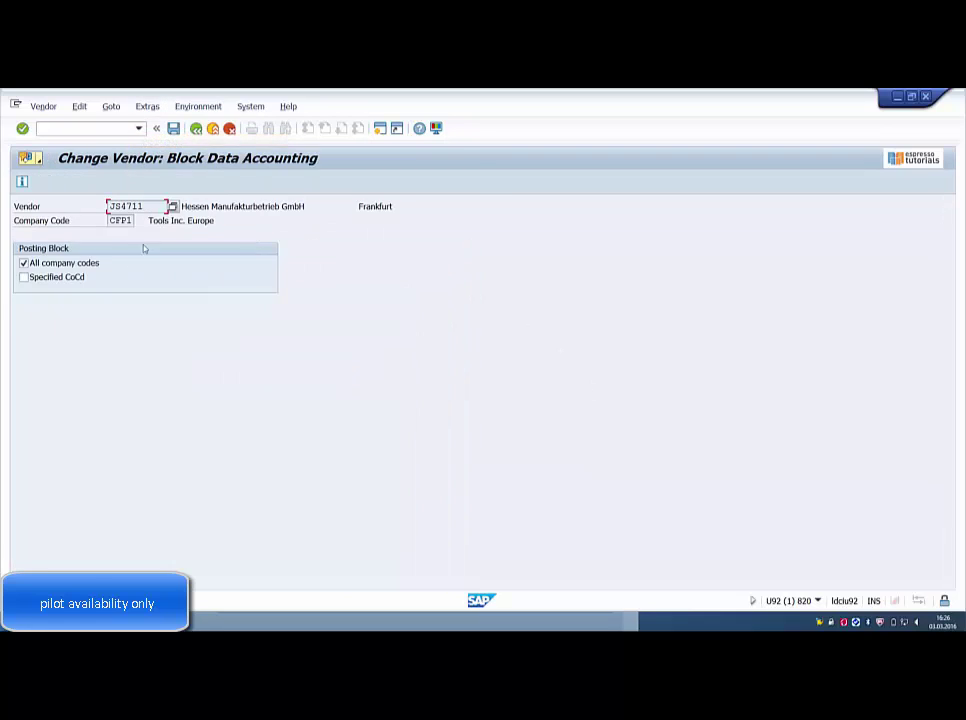
click(81, 260)
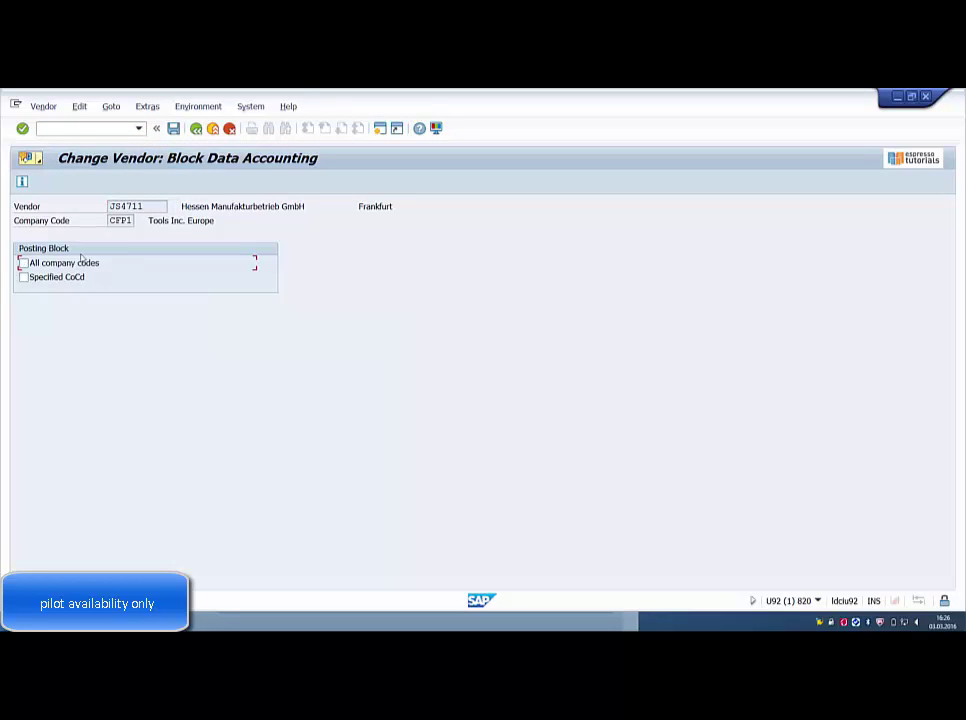
click(174, 129)
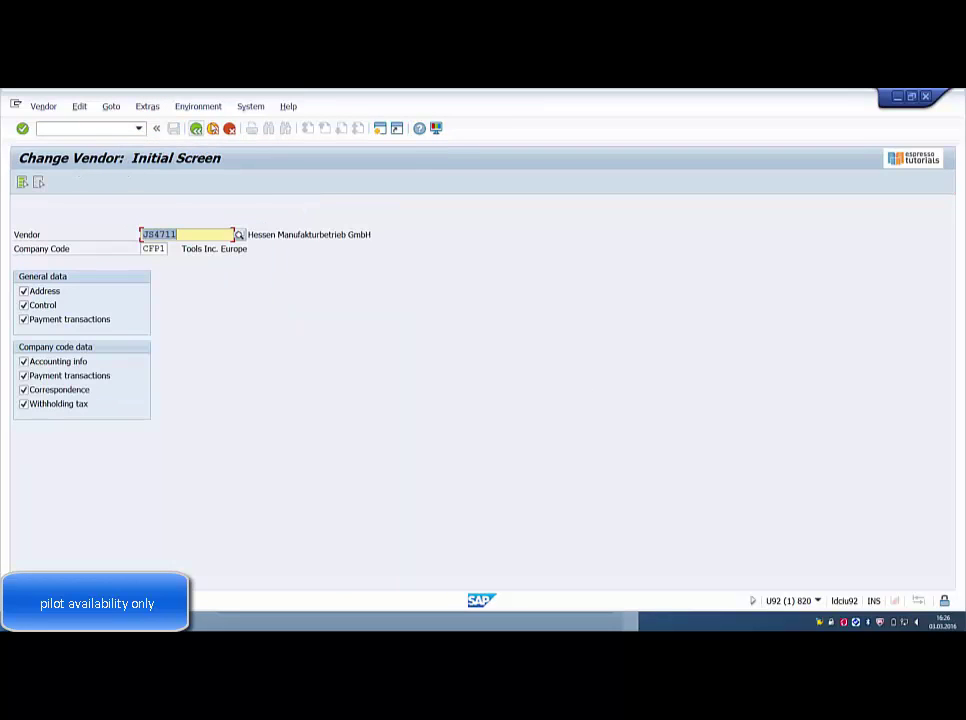
click(213, 129)
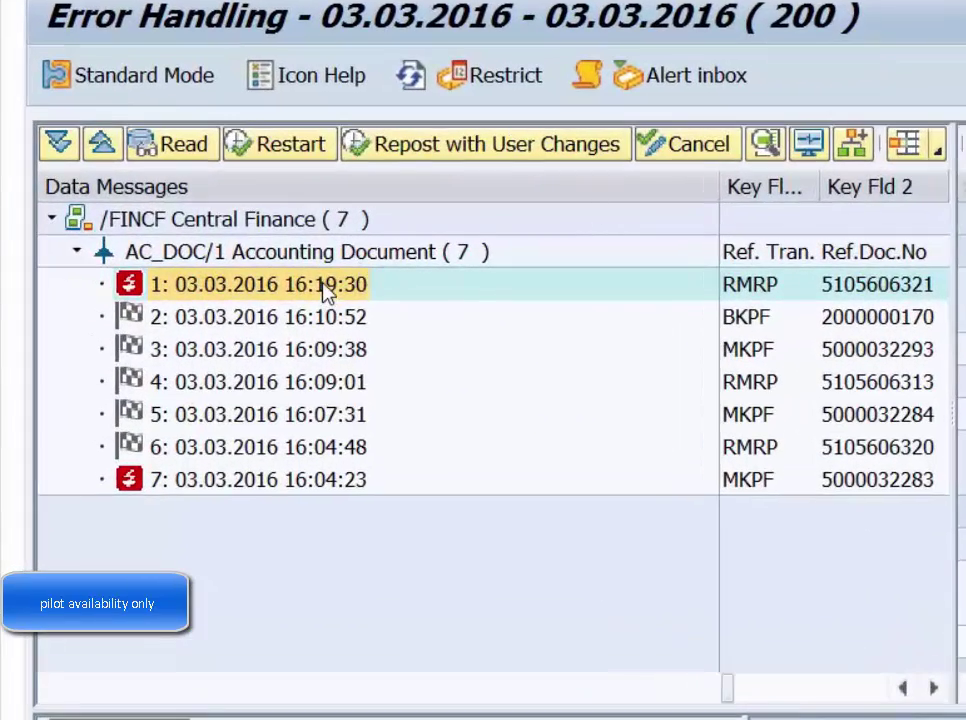
Restart the 16:19:30 accounting document message in Error Handling
click(325, 290)
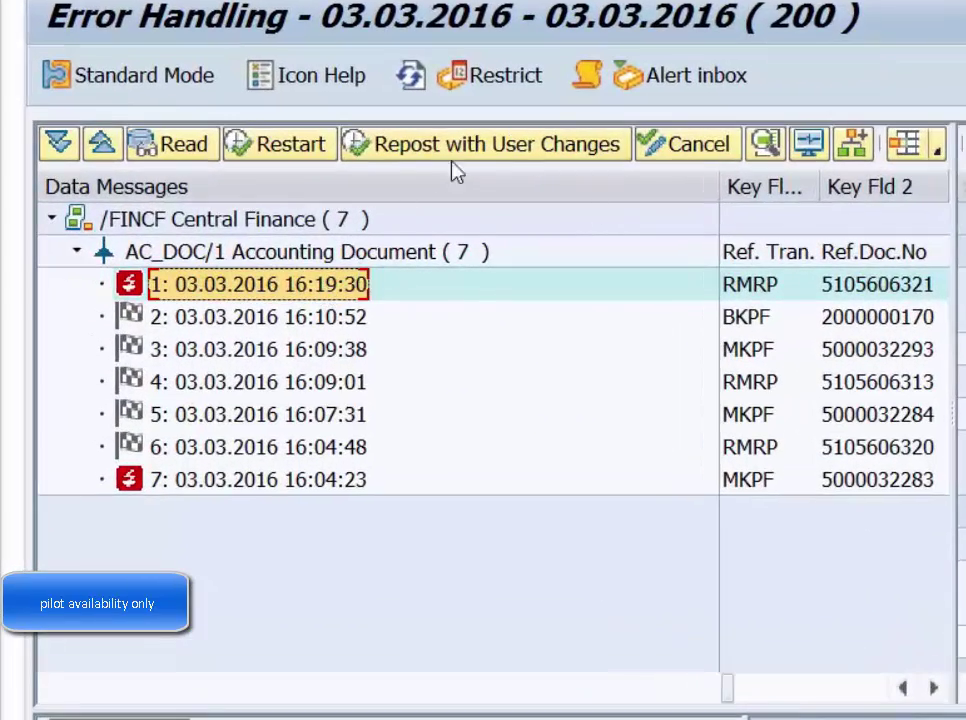
click(312, 150)
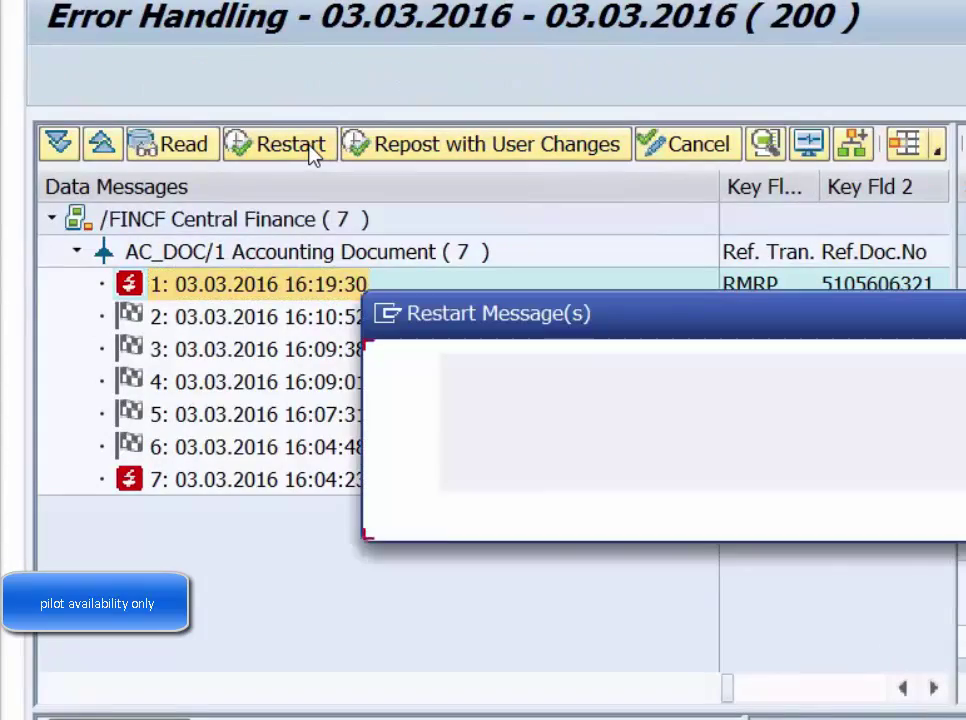
click(535, 512)
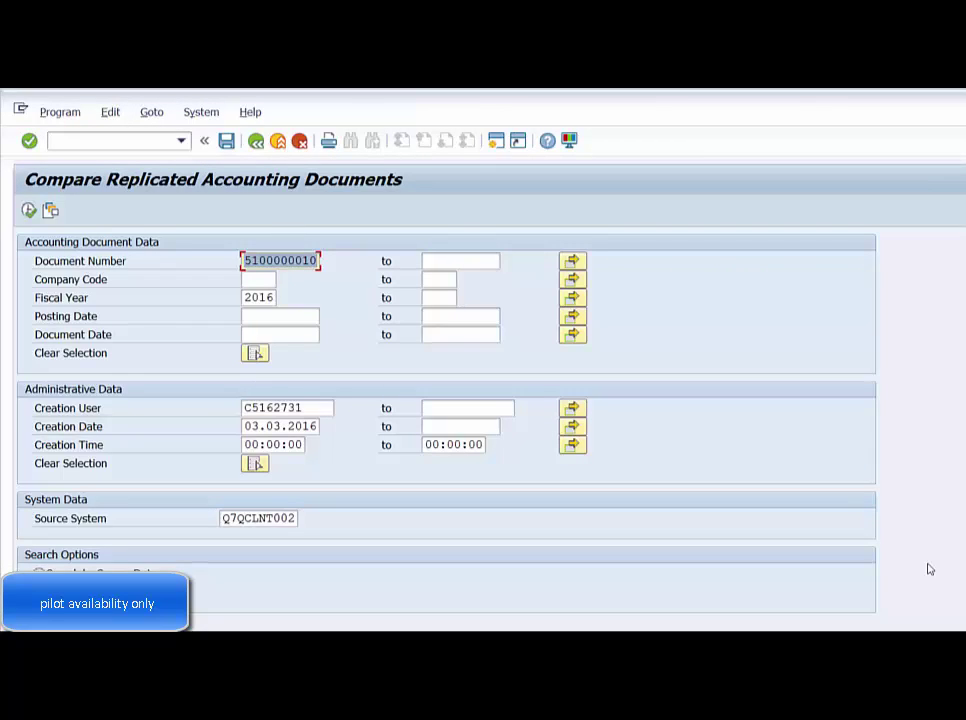
Run the replicated document comparison for the invoice again and display its target document
key(F8)
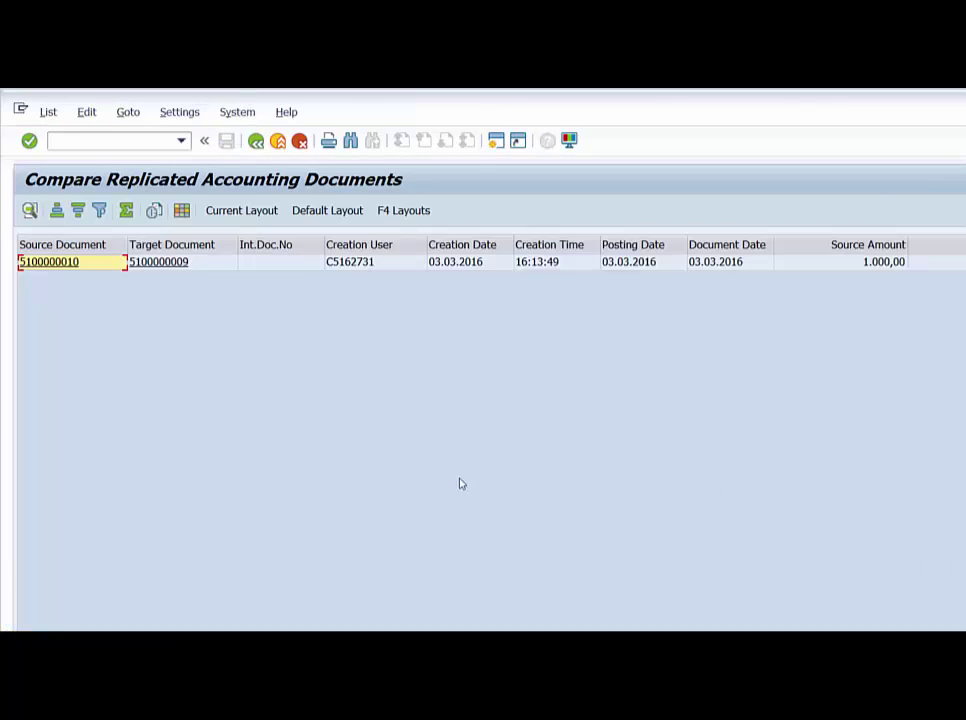
click(153, 263)
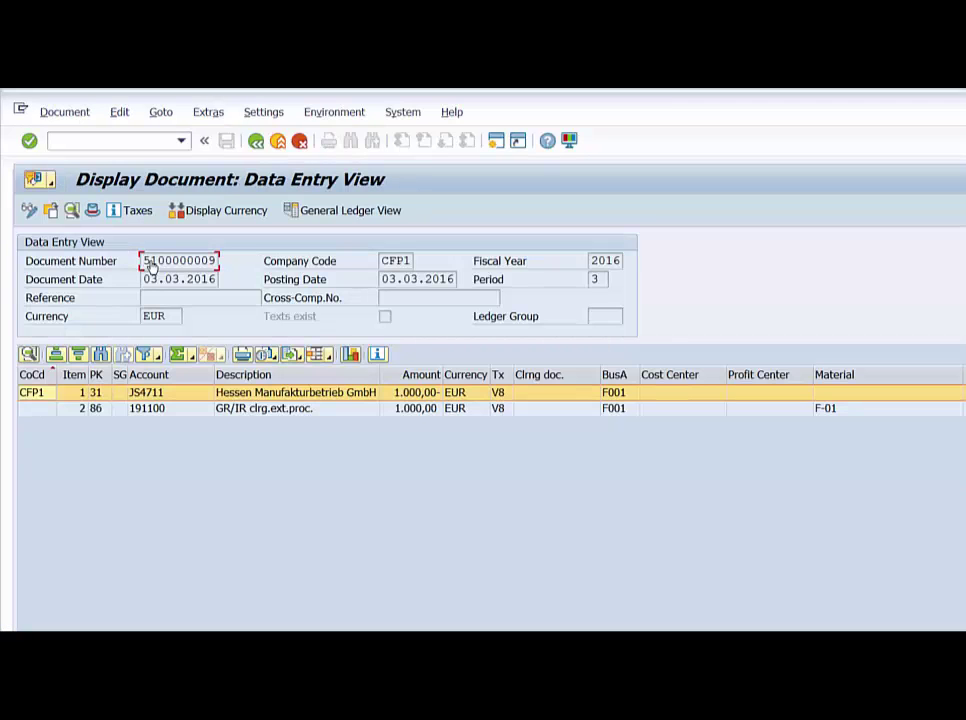